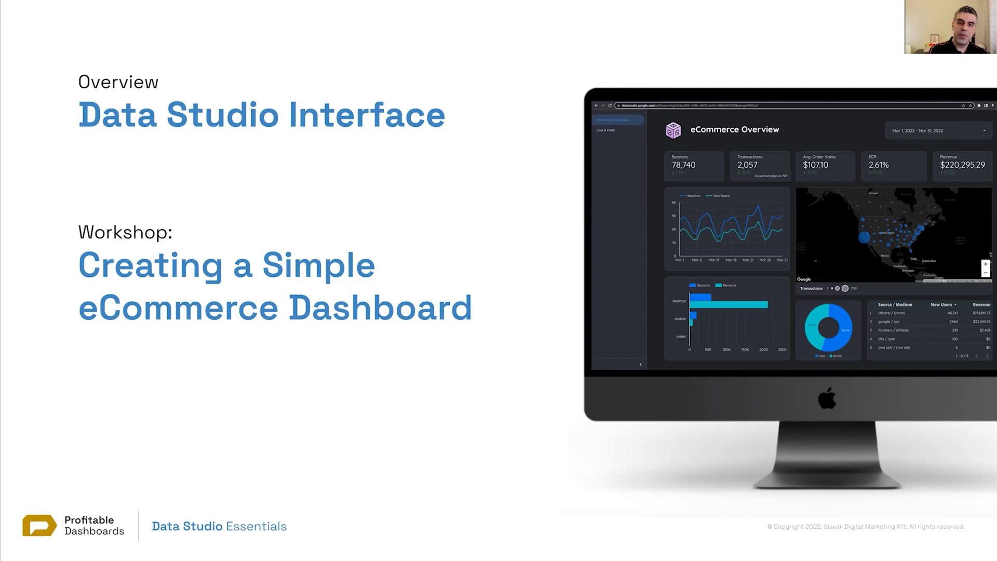
# - Advance the presentation to the Building Blocks: Reports & Data Sources title slide
pyautogui.press('Right')
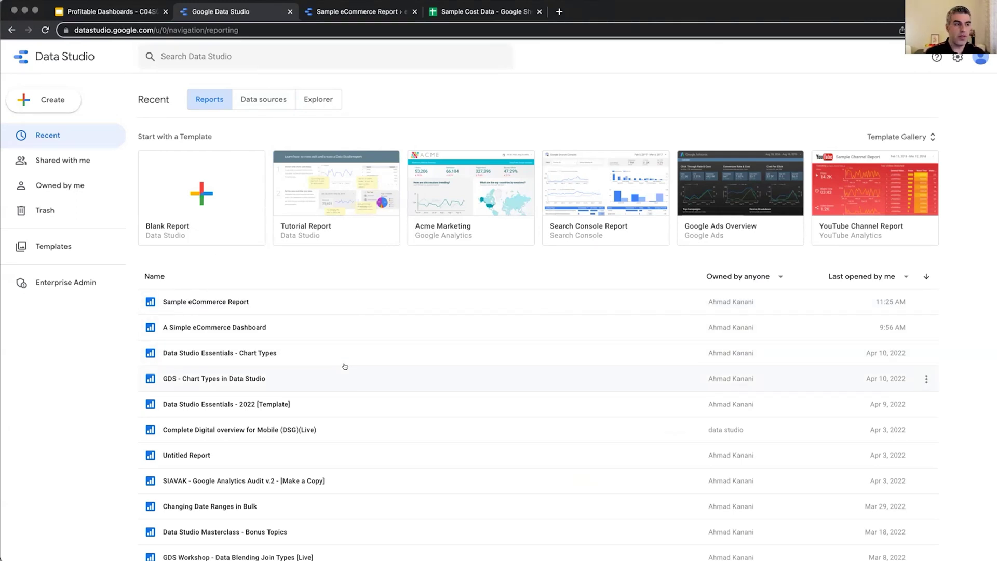
# - Compare the Owned by me and Shared with me reports, then list the recent data sources
pyautogui.click(77, 186)
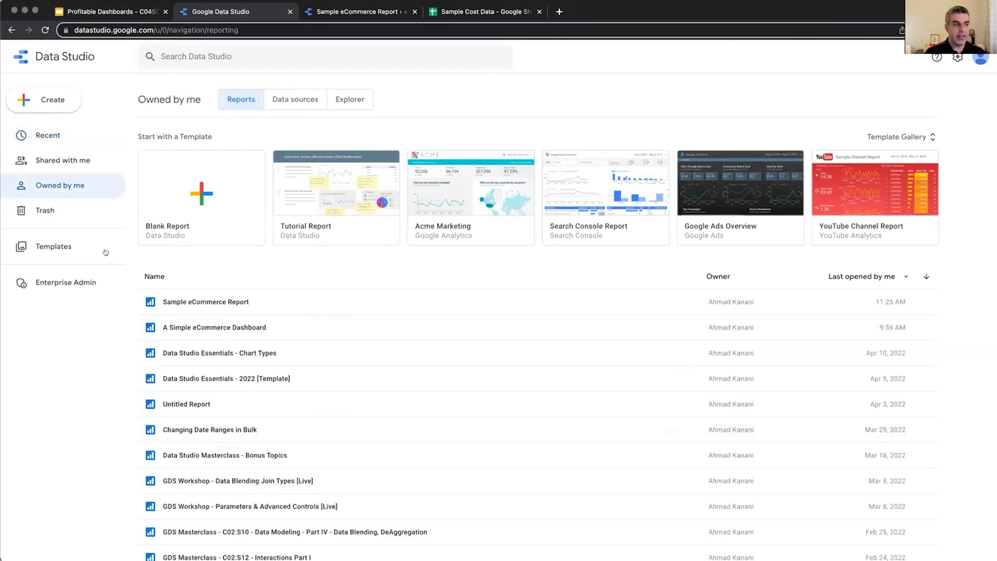
pyautogui.click(76, 162)
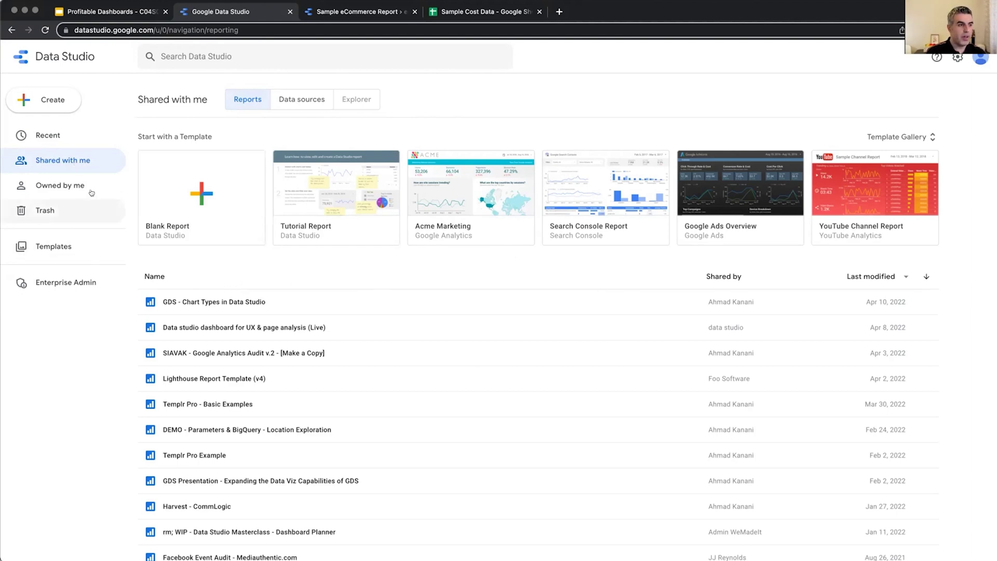
pyautogui.click(60, 185)
pyautogui.click(63, 160)
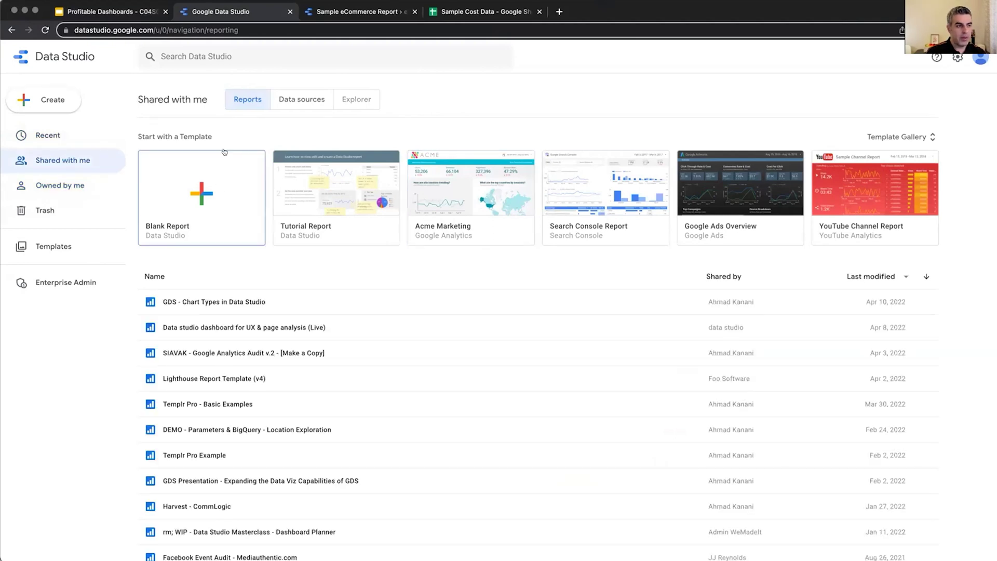
pyautogui.click(83, 133)
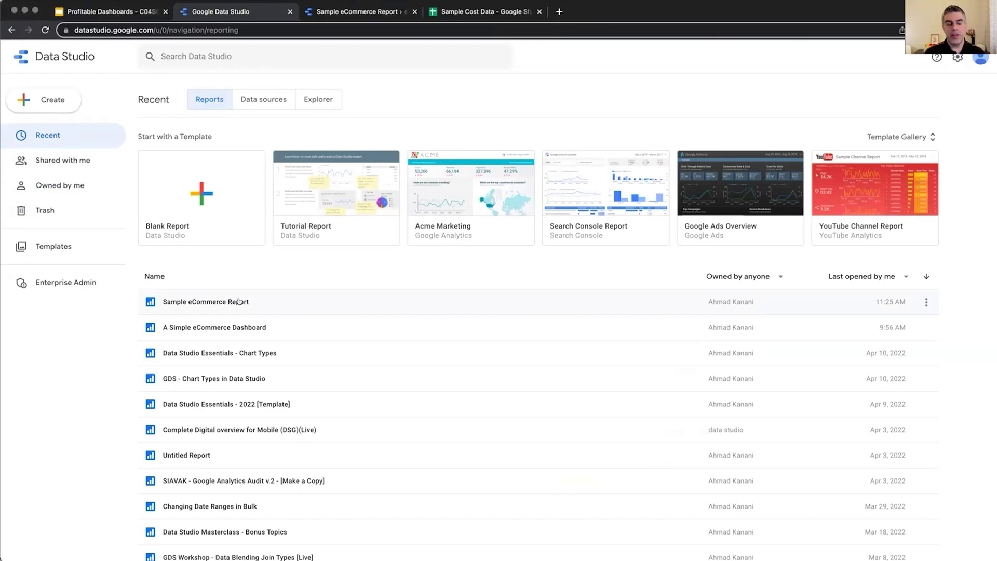
pyautogui.click(262, 99)
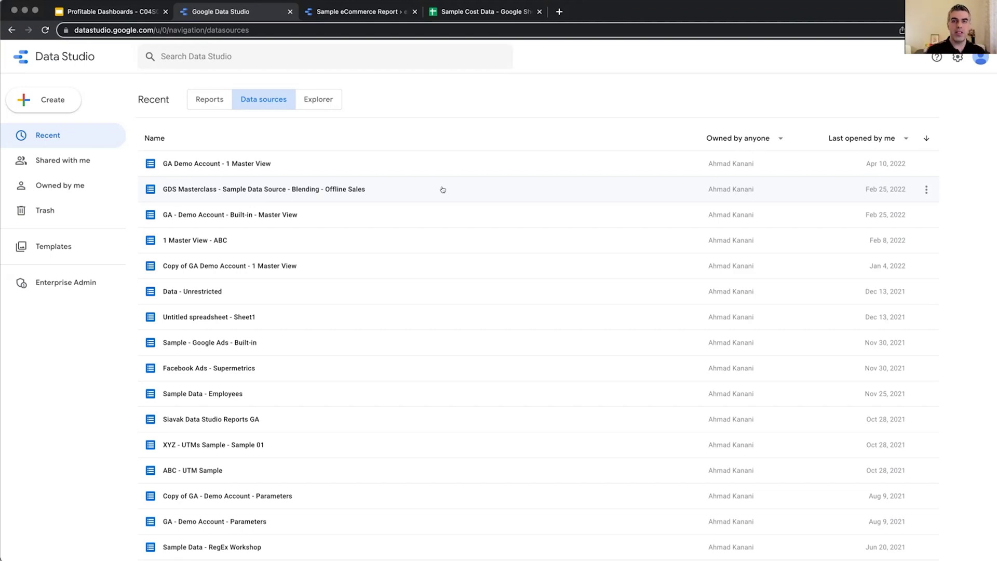
# - Toggle between the Reports and Data sources lists, ending on recent reports with templates
pyautogui.click(208, 104)
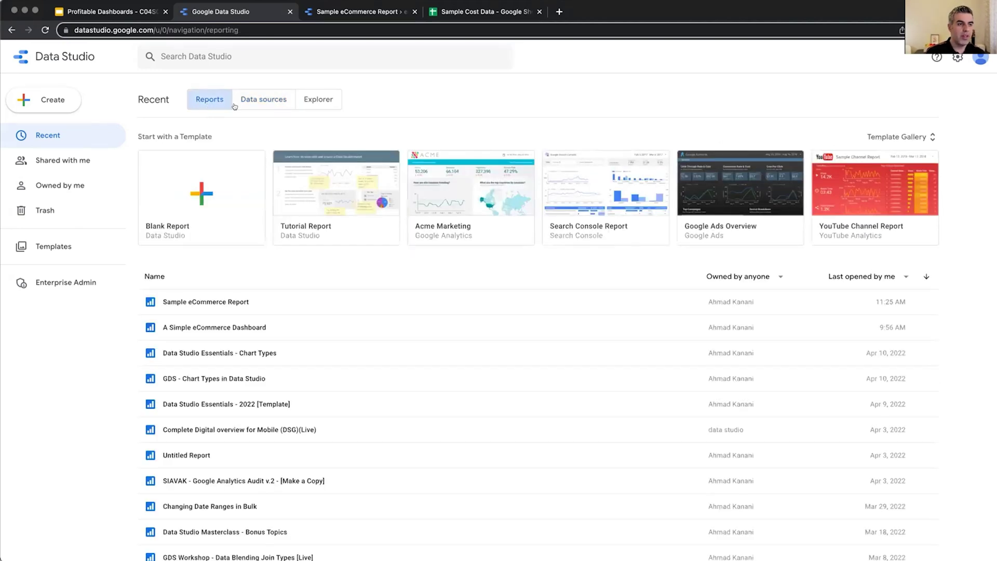
pyautogui.click(252, 104)
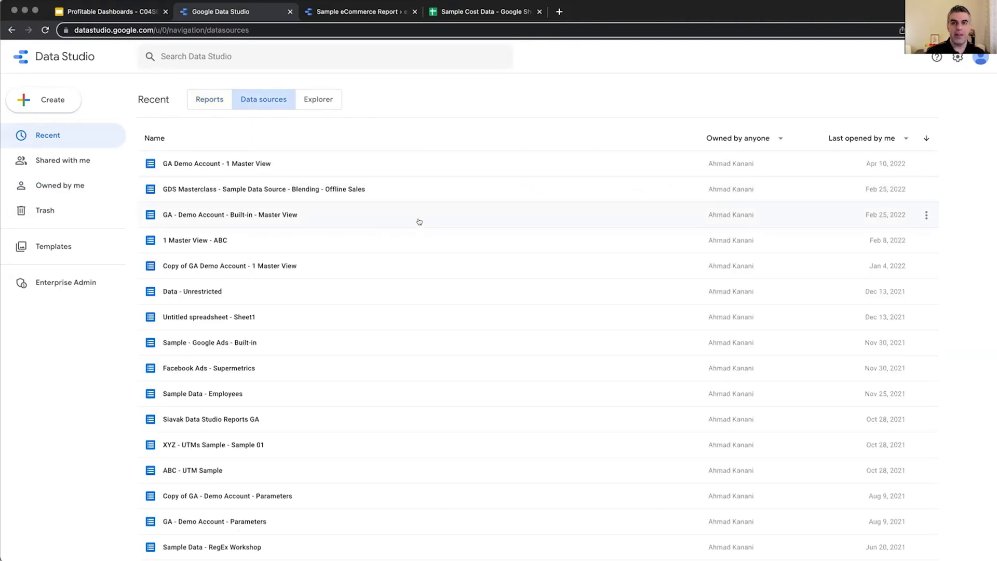
pyautogui.click(205, 104)
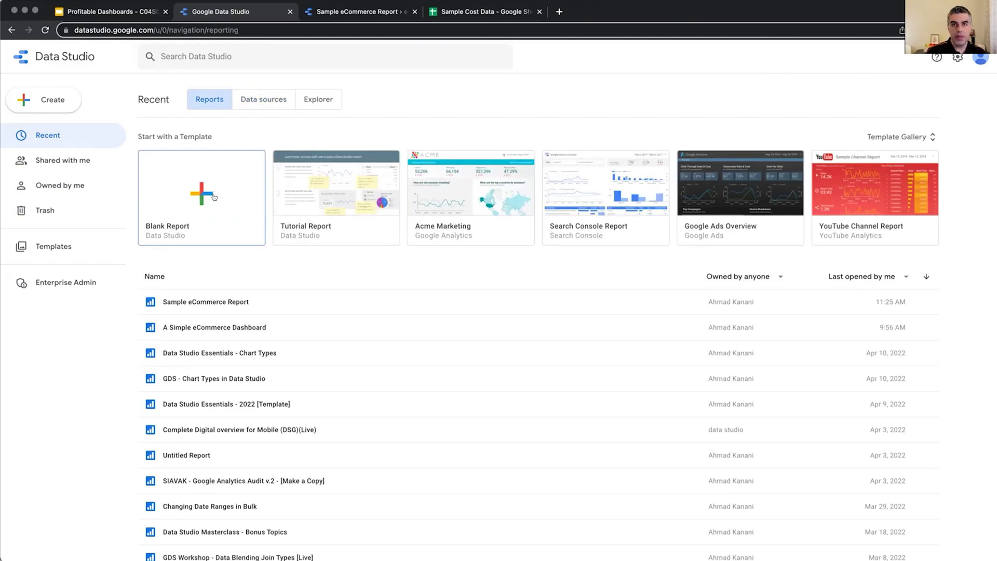
# - Create a Blank Report and check My data sources before returning to the connector list
pyautogui.click(214, 198)
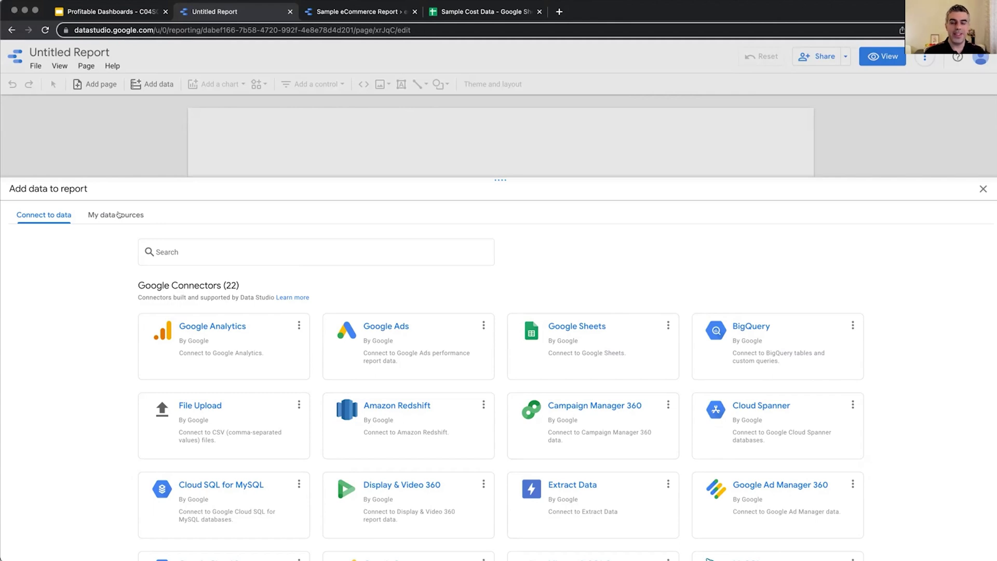
pyautogui.click(119, 215)
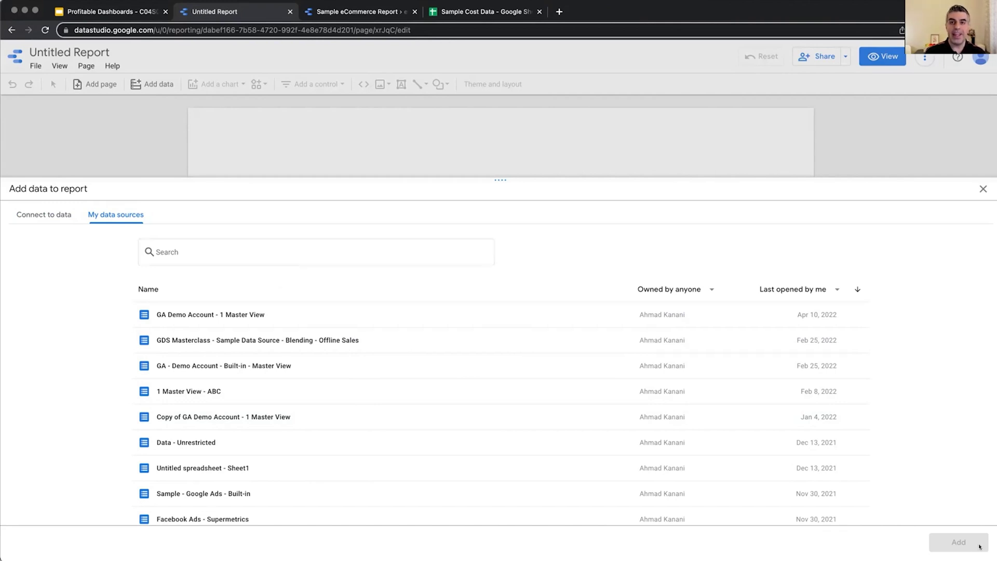
pyautogui.click(33, 217)
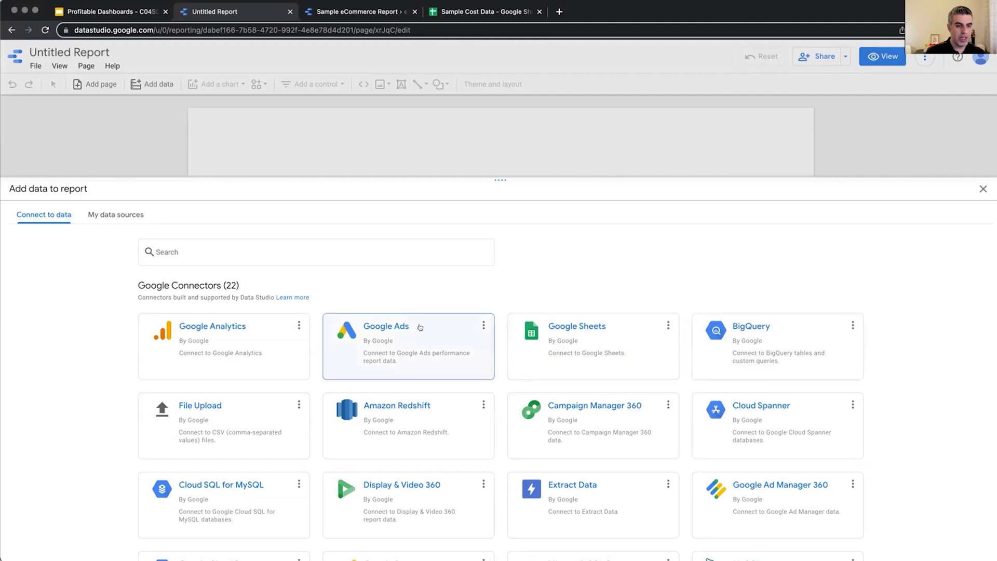
pyautogui.scroll(-3, 111, 438)
pyautogui.scroll(2, 112, 441)
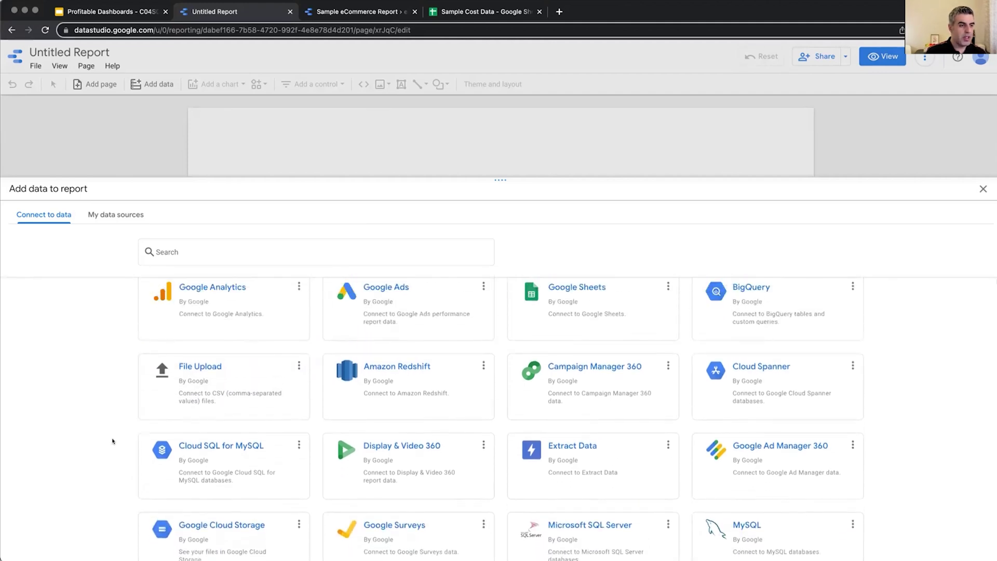
pyautogui.scroll(-3, 111, 439)
pyautogui.scroll(-2, 517, 425)
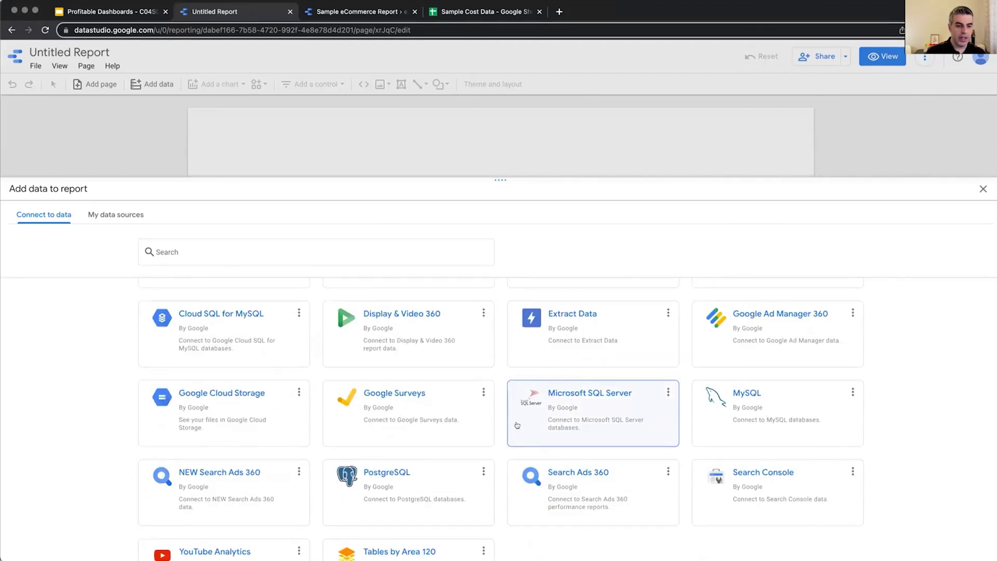
pyautogui.scroll(-5, 517, 425)
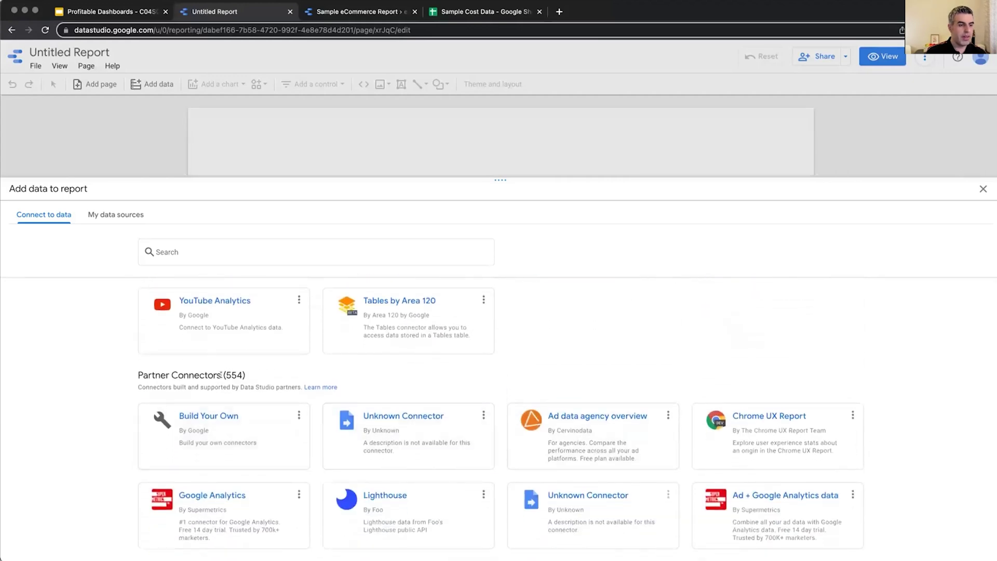
pyautogui.scroll(-5, 104, 465)
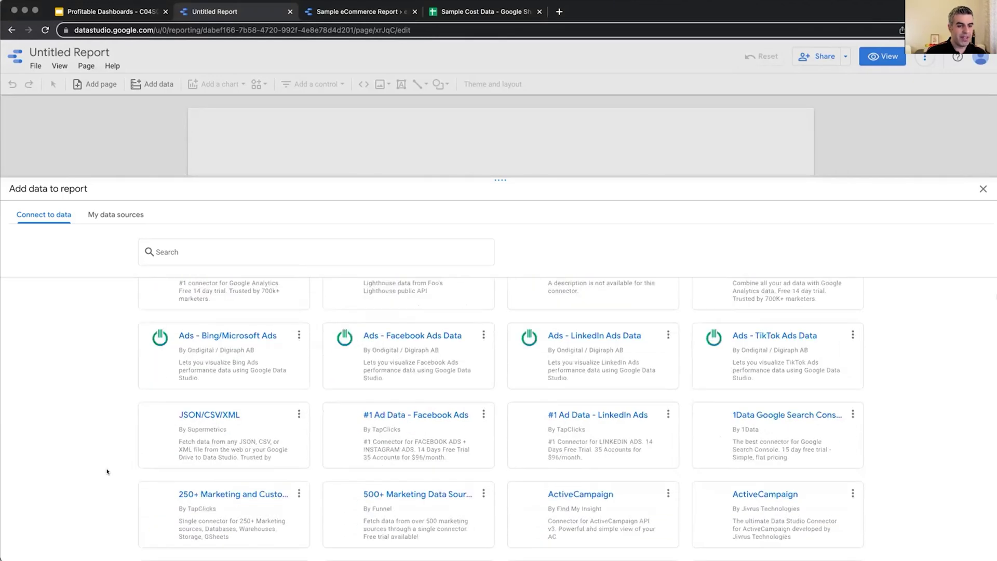
pyautogui.scroll(7, 106, 467)
pyautogui.click(196, 251)
pyautogui.write('Fa')
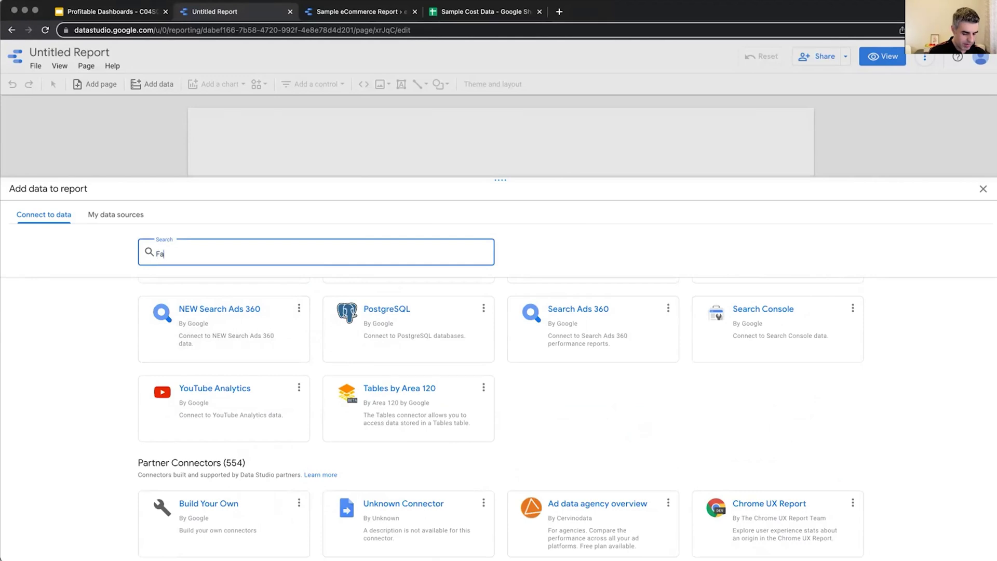
pyautogui.write('cebook')
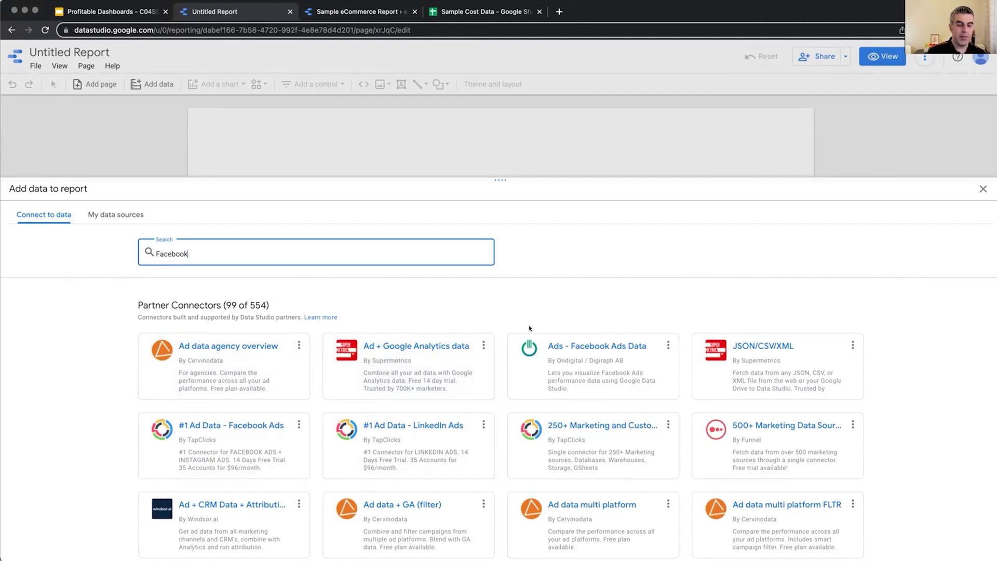
pyautogui.scroll(-5, 531, 332)
pyautogui.scroll(6, 507, 445)
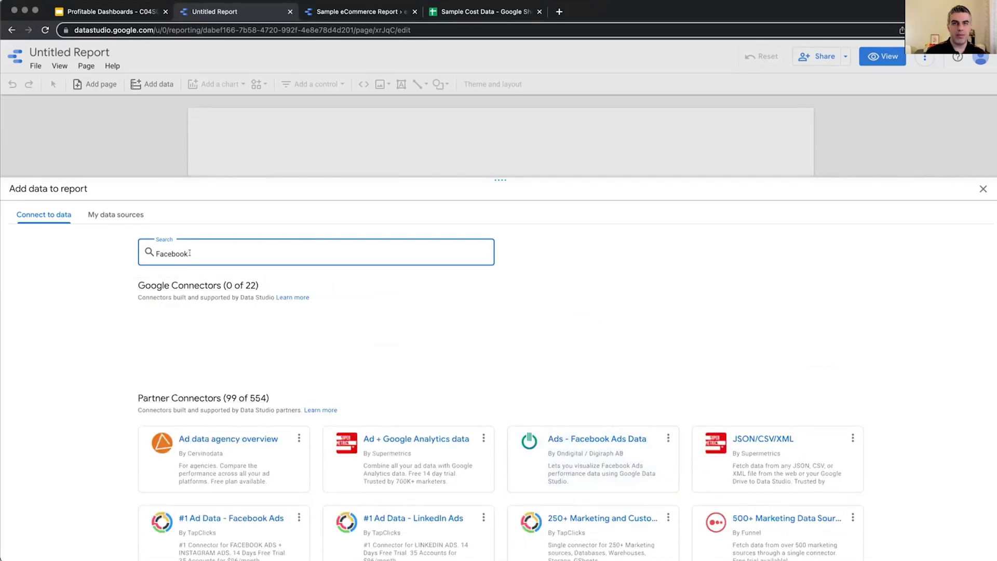
pyautogui.doubleClick(181, 253)
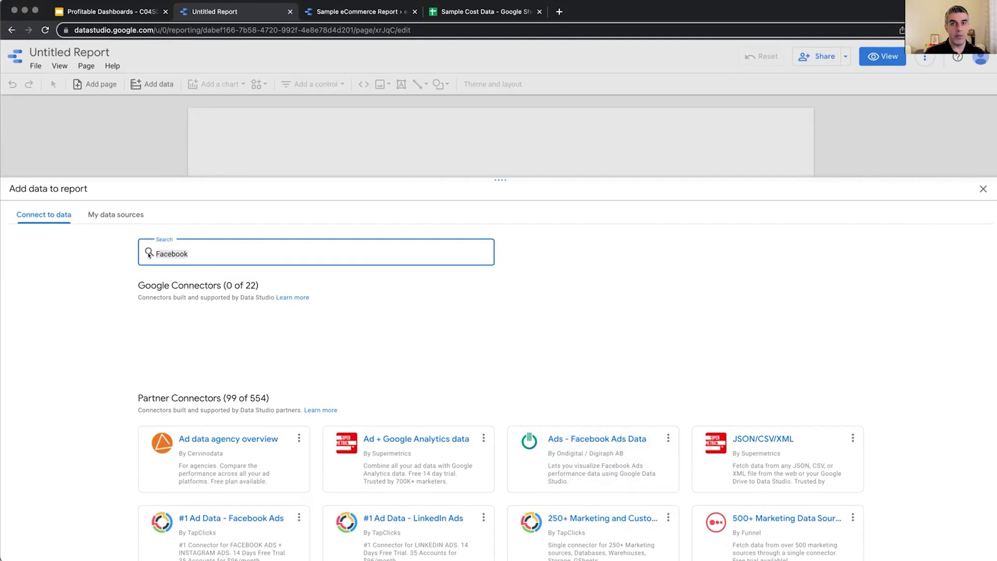
pyautogui.press('BackSpace')
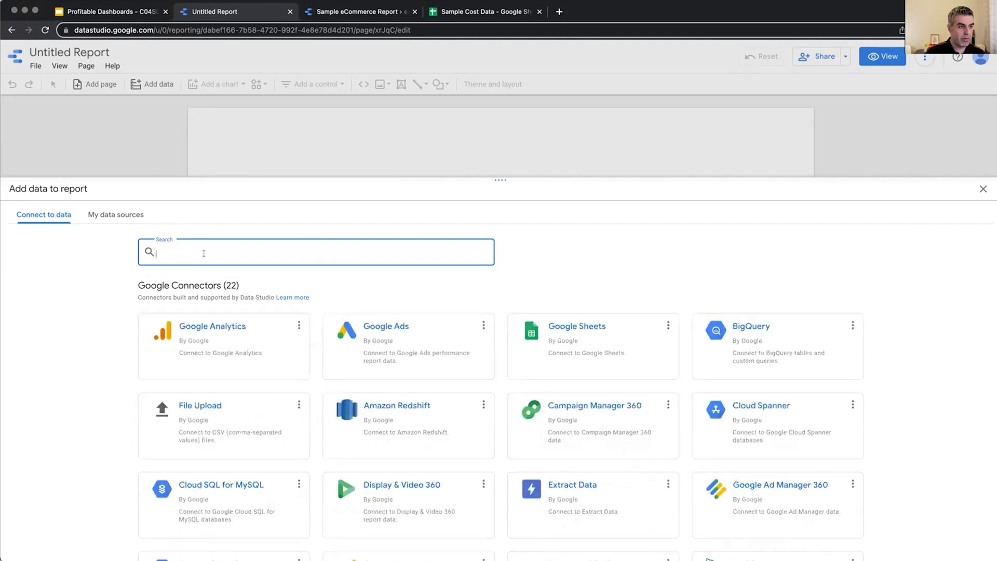
pyautogui.click(117, 317)
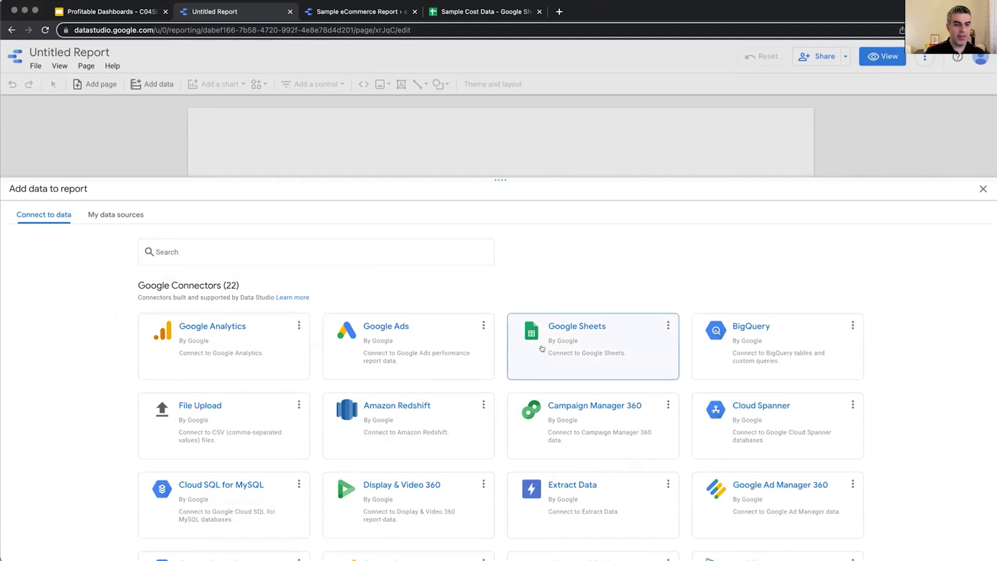
# - Choose Google Analytics Demo Account > UA - Google Merchandise Store > 1 Master View and add it
pyautogui.click(227, 345)
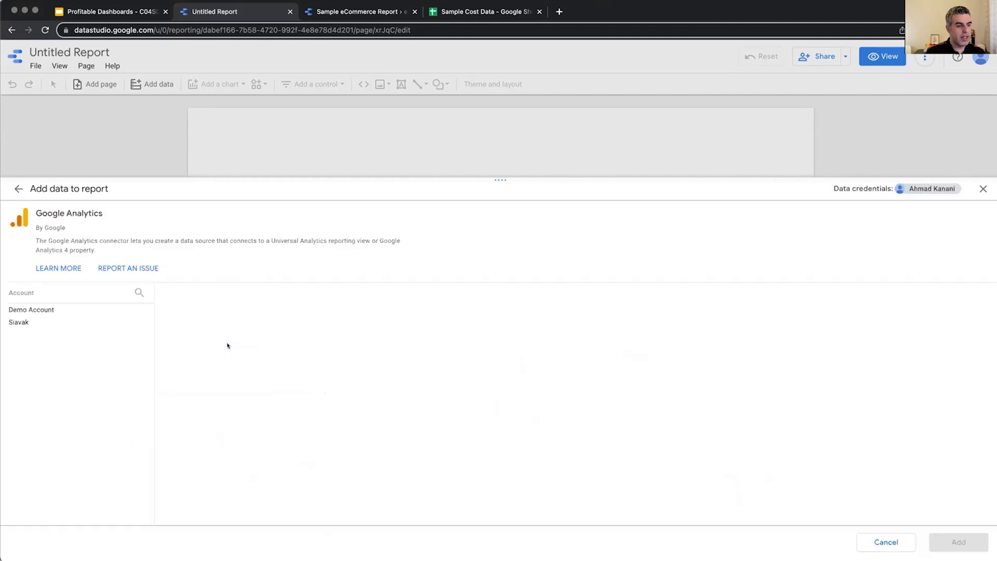
pyautogui.click(54, 311)
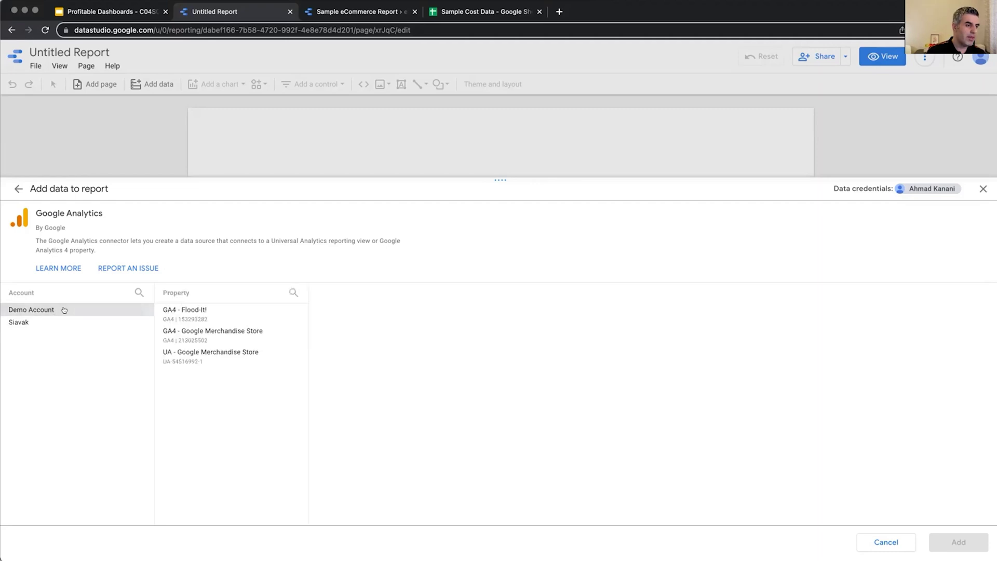
pyautogui.click(218, 357)
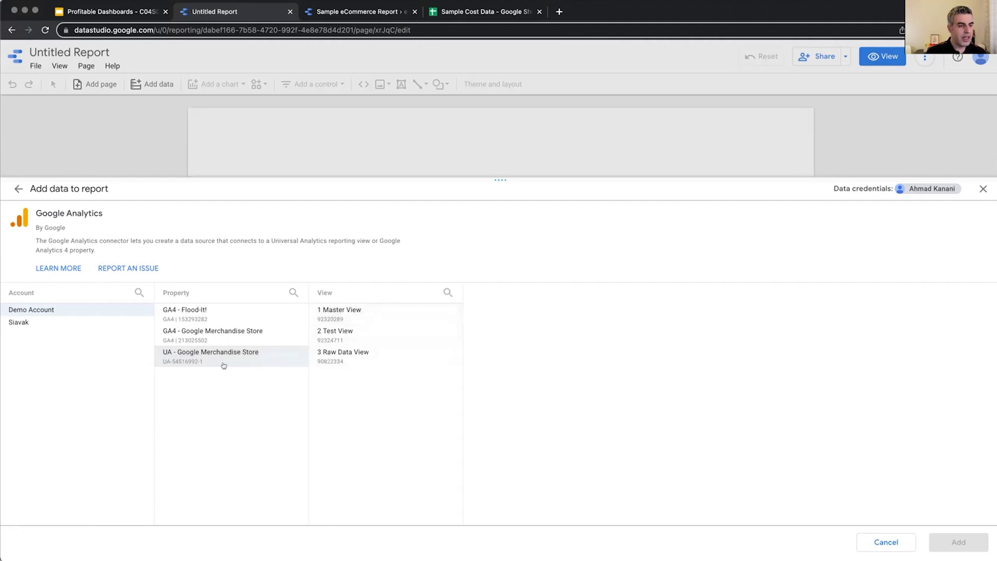
pyautogui.click(333, 316)
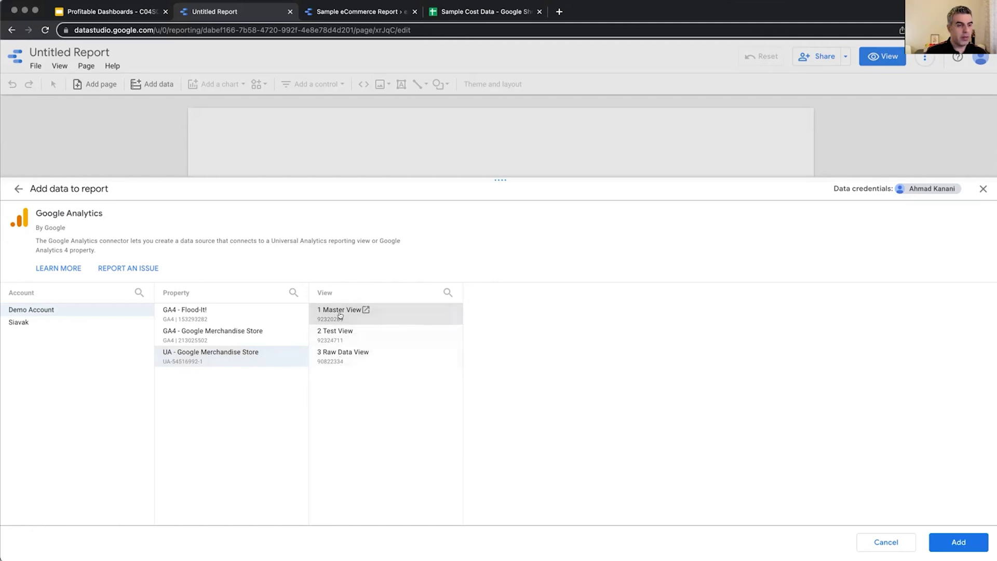
pyautogui.click(960, 542)
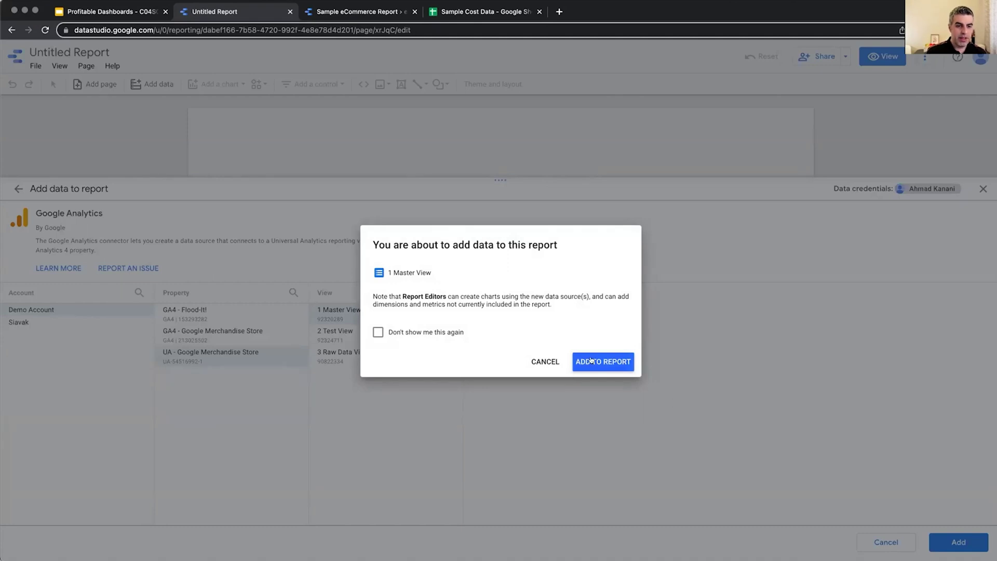
# - Confirm adding the 1 Master View data, producing a Page Title by New Users table
pyautogui.click(591, 359)
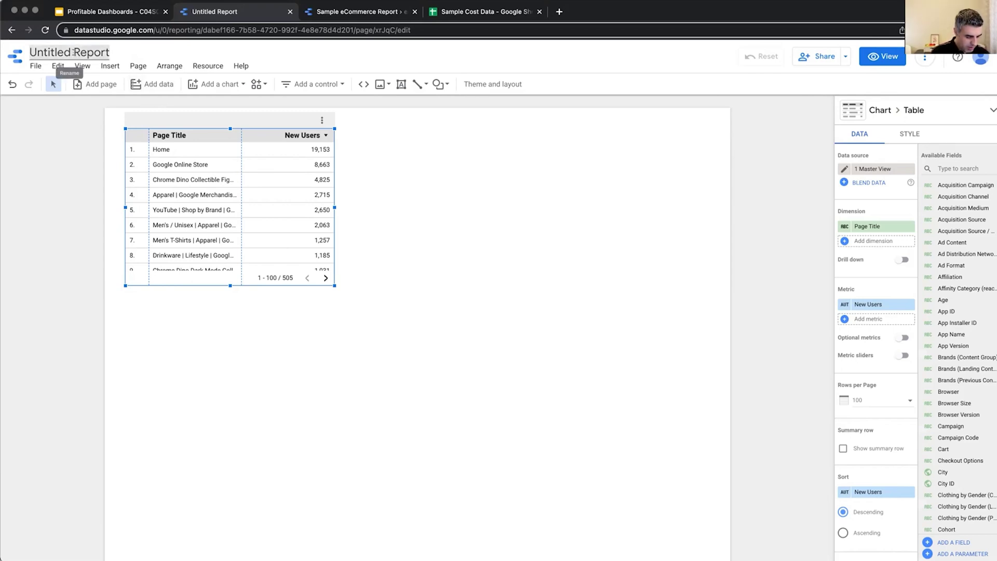
# - Rename the report to 'Simple eCommerce Dashboard'
pyautogui.click(73, 52)
pyautogui.write('Simple')
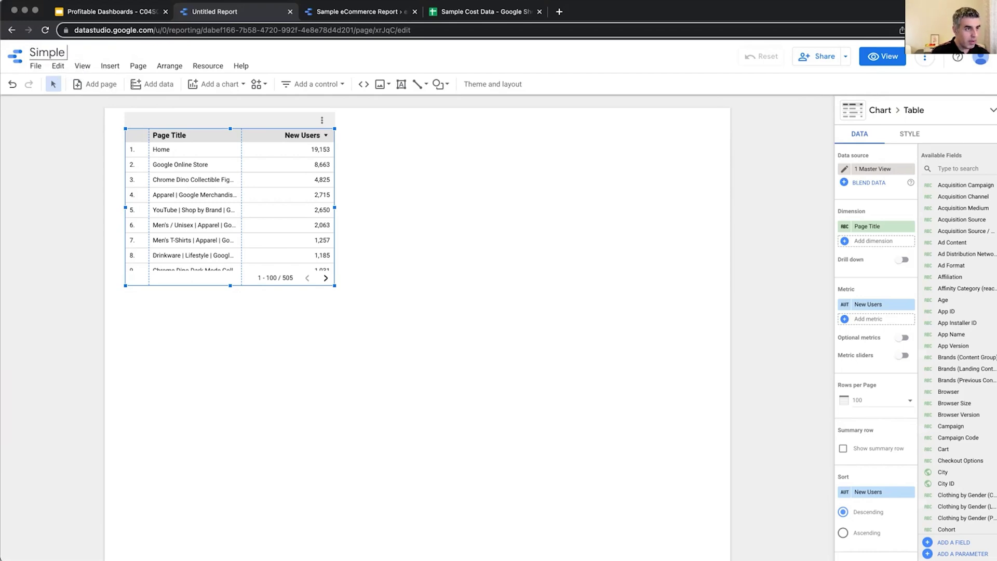
pyautogui.write(' eCommerce Das')
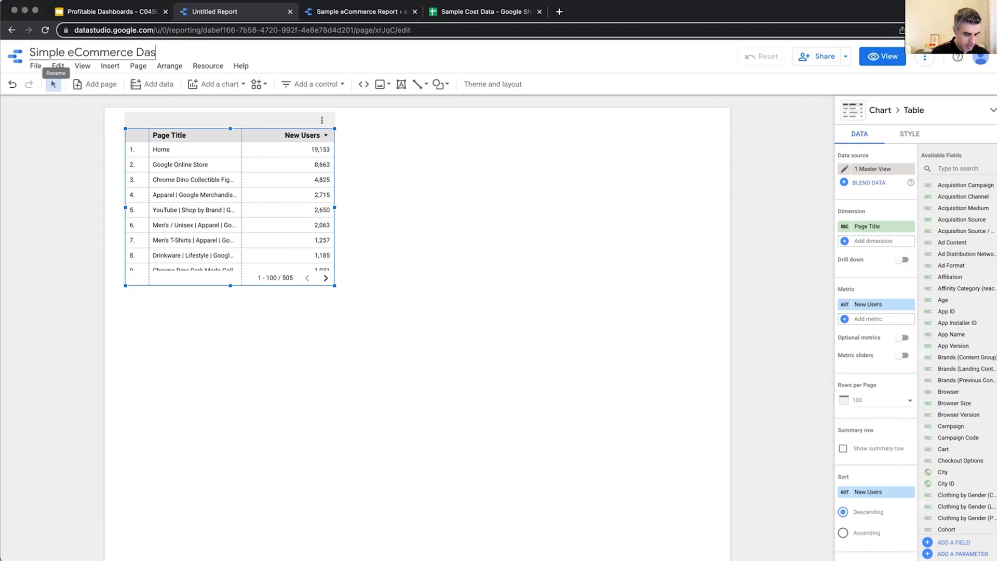
pyautogui.write('hboard')
pyautogui.press('Return')
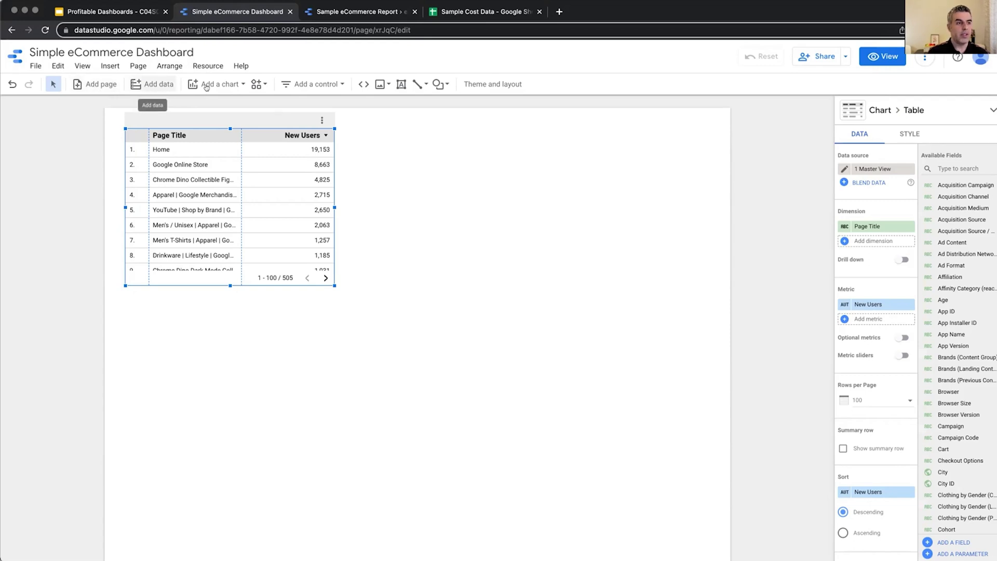
# - Browse the chart types, the community visualization gallery and the available filter controls
pyautogui.click(236, 85)
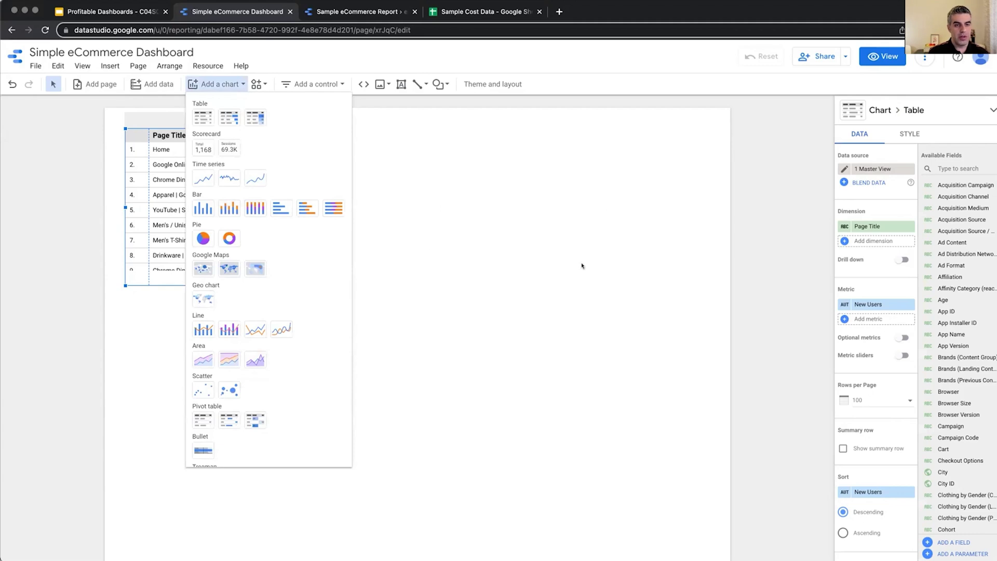
pyautogui.click(258, 84)
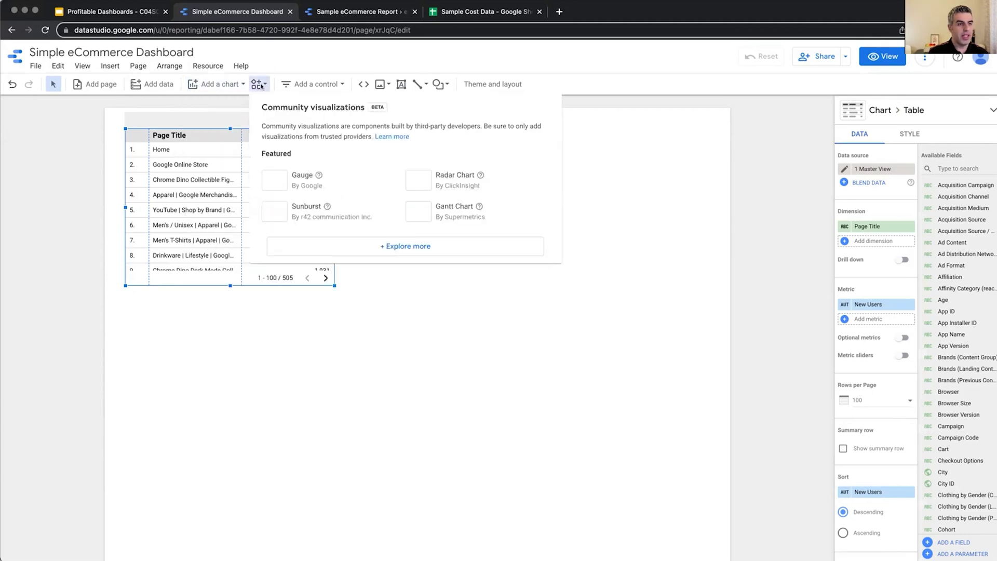
pyautogui.click(396, 245)
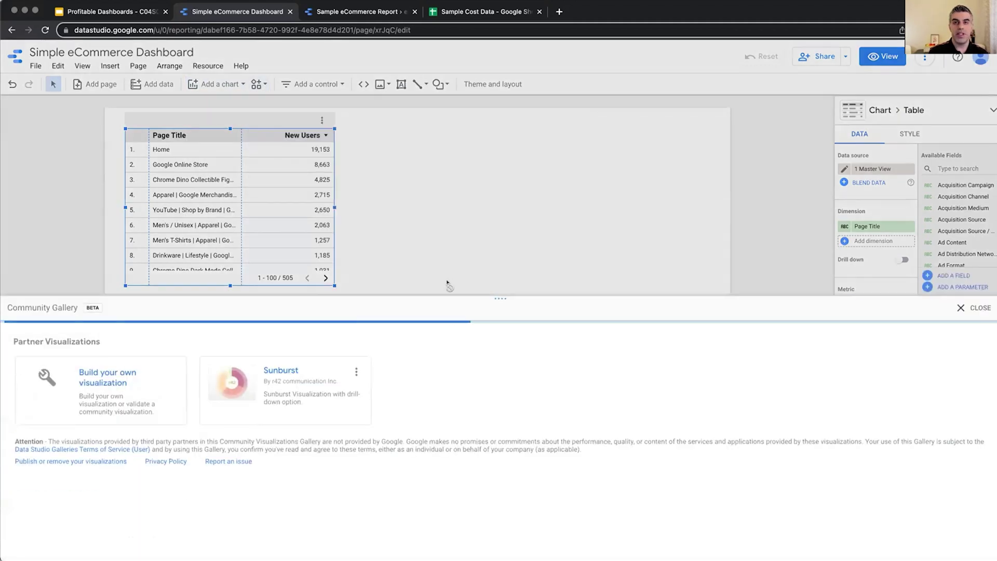
pyautogui.scroll(-3, 385, 446)
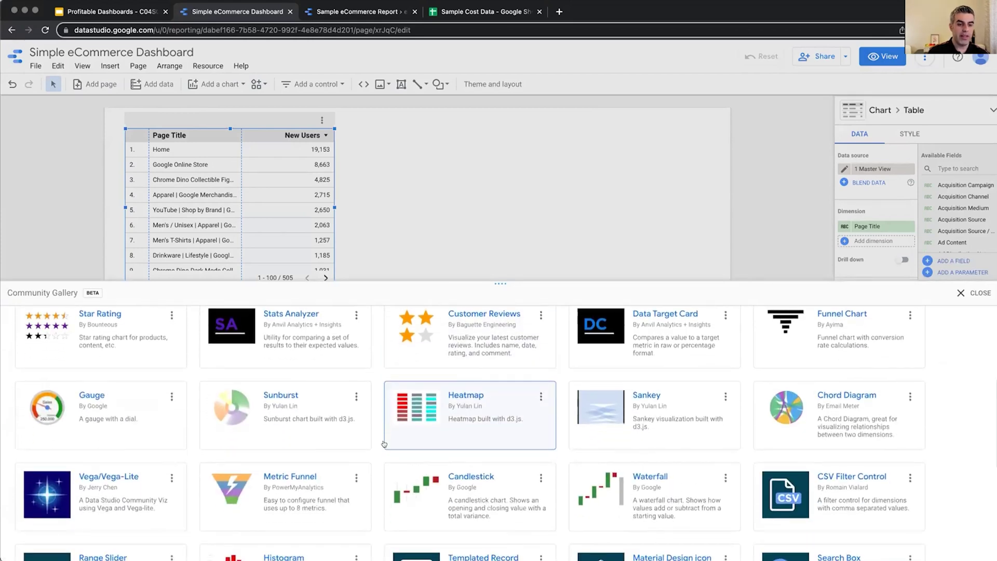
pyautogui.scroll(-2, 406, 430)
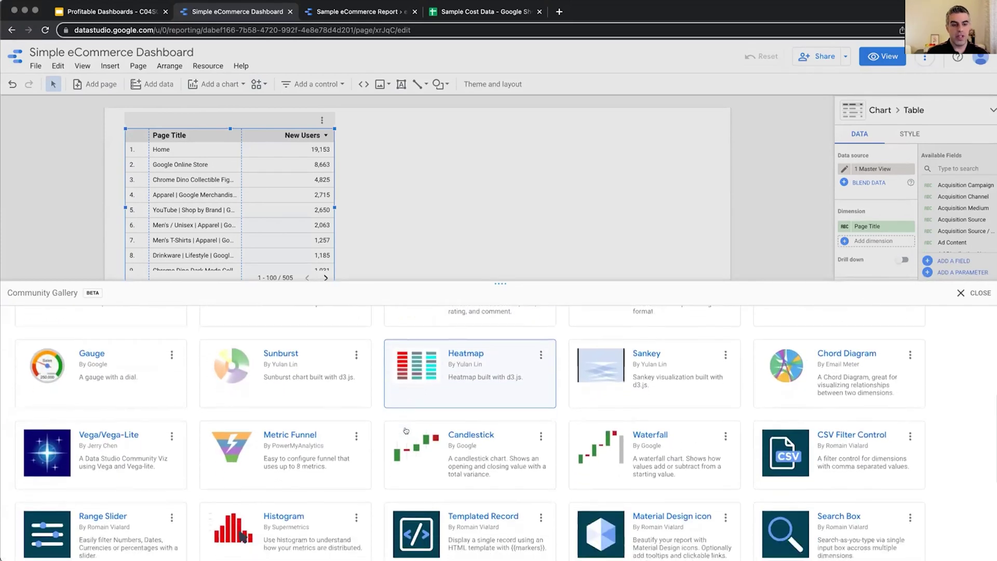
pyautogui.click(974, 294)
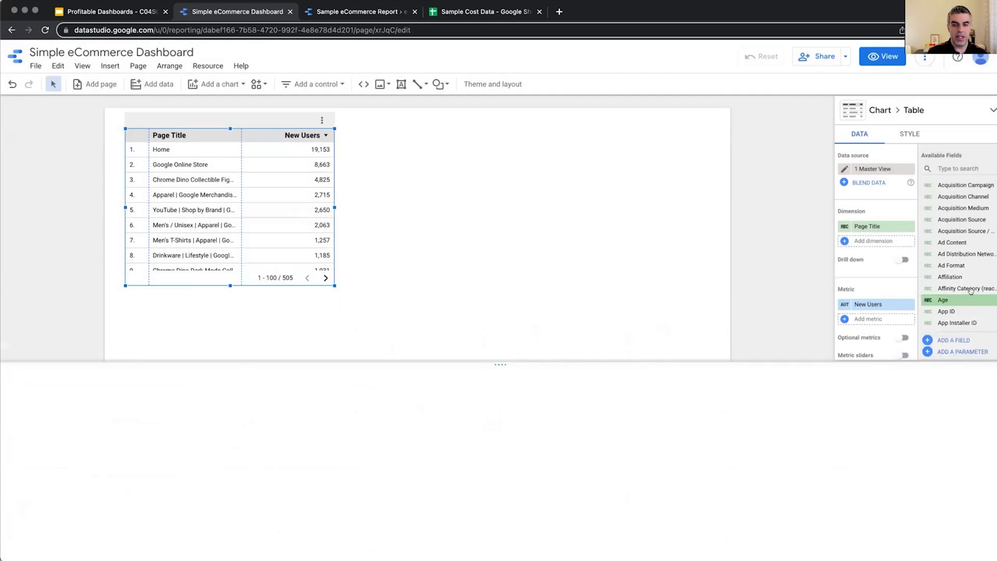
pyautogui.click(340, 82)
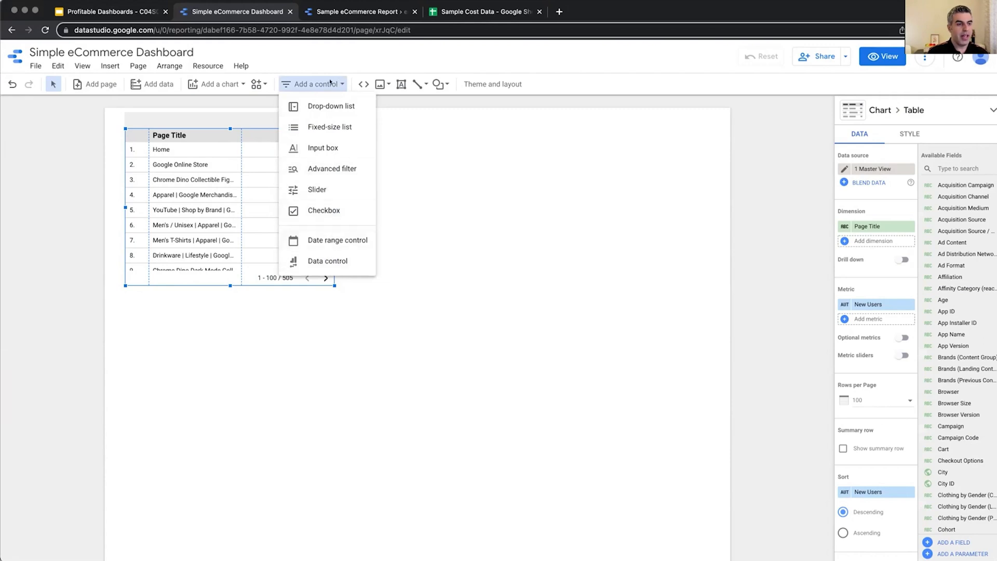
pyautogui.click(538, 78)
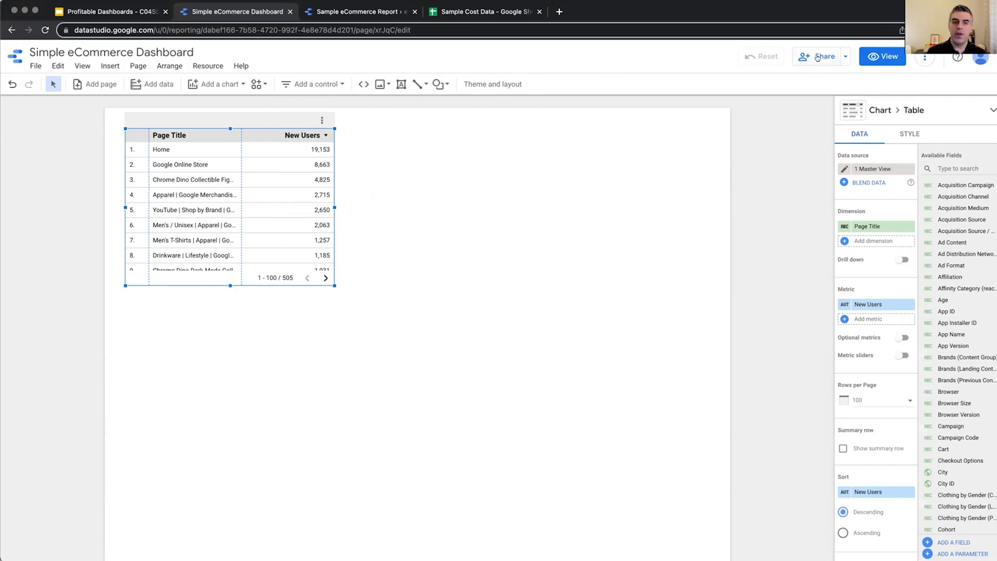
pyautogui.click(842, 57)
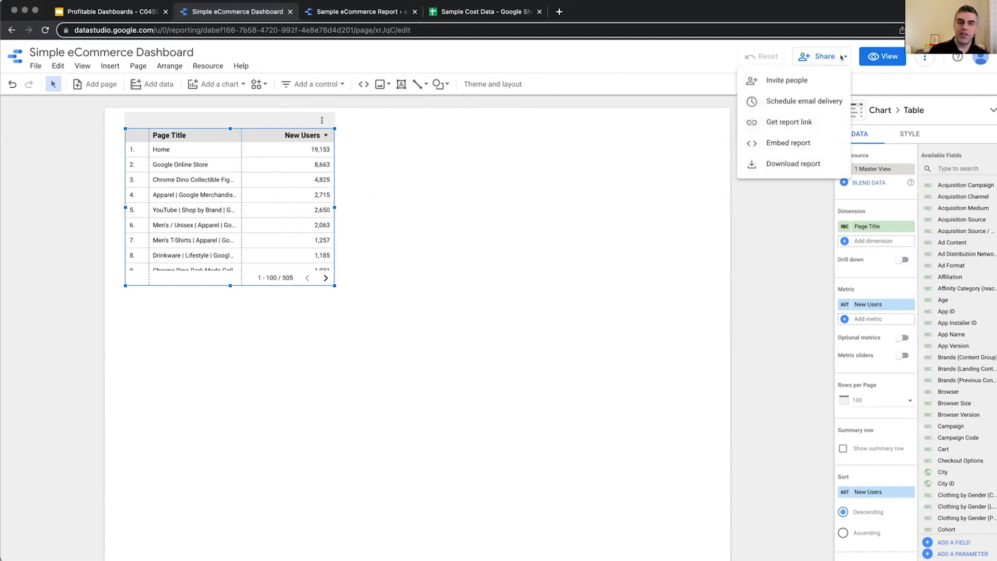
pyautogui.click(704, 72)
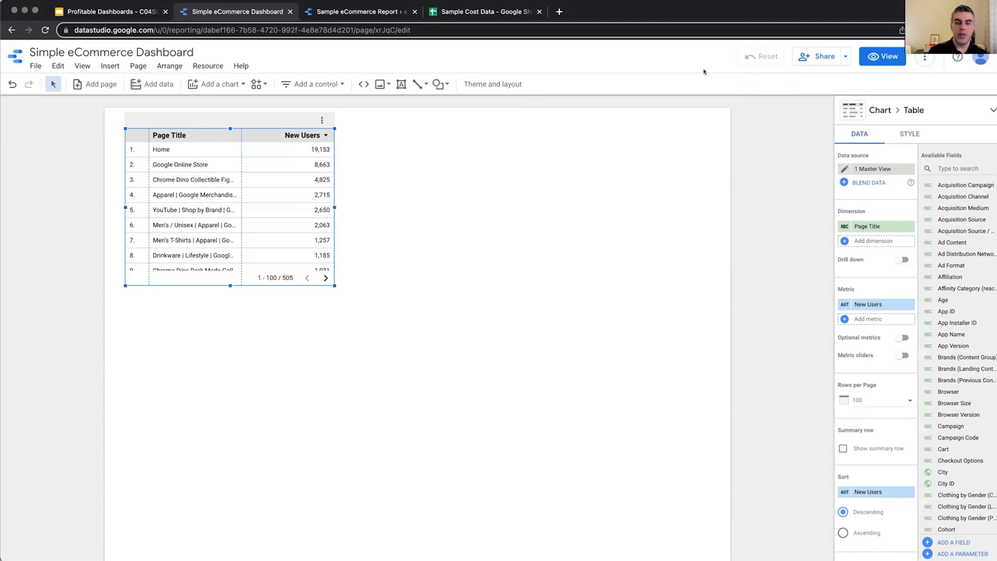
pyautogui.click(875, 57)
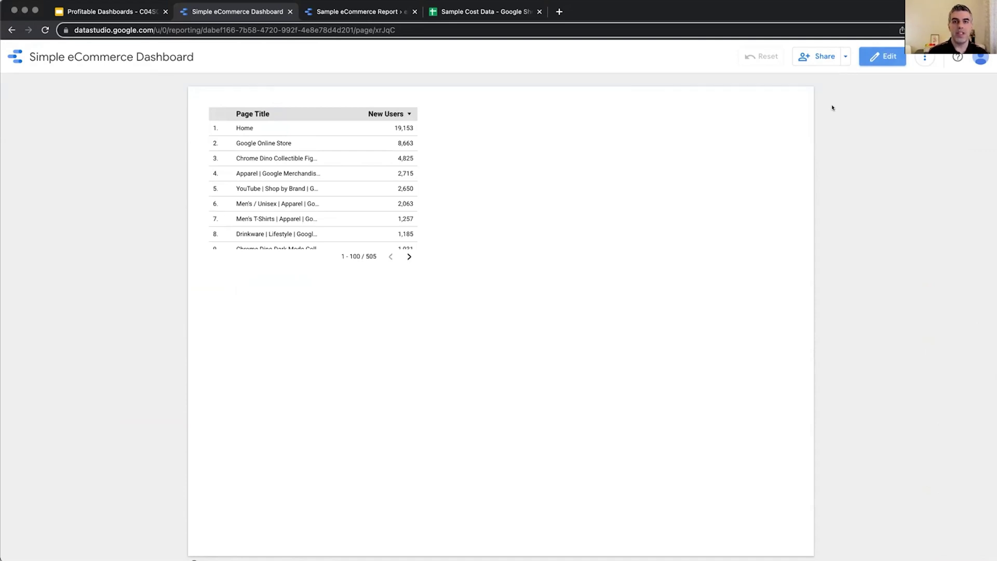
pyautogui.click(883, 56)
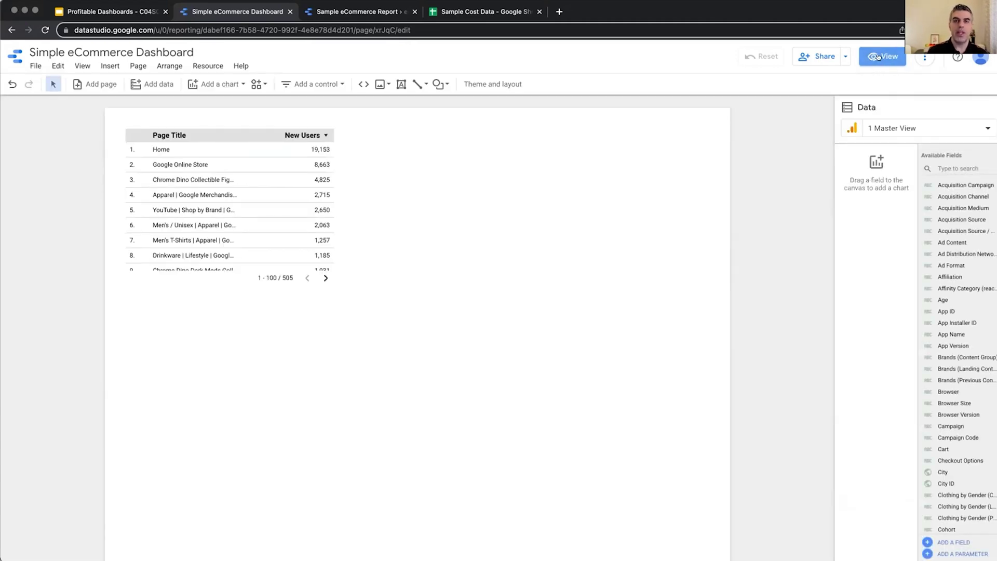
pyautogui.click(877, 57)
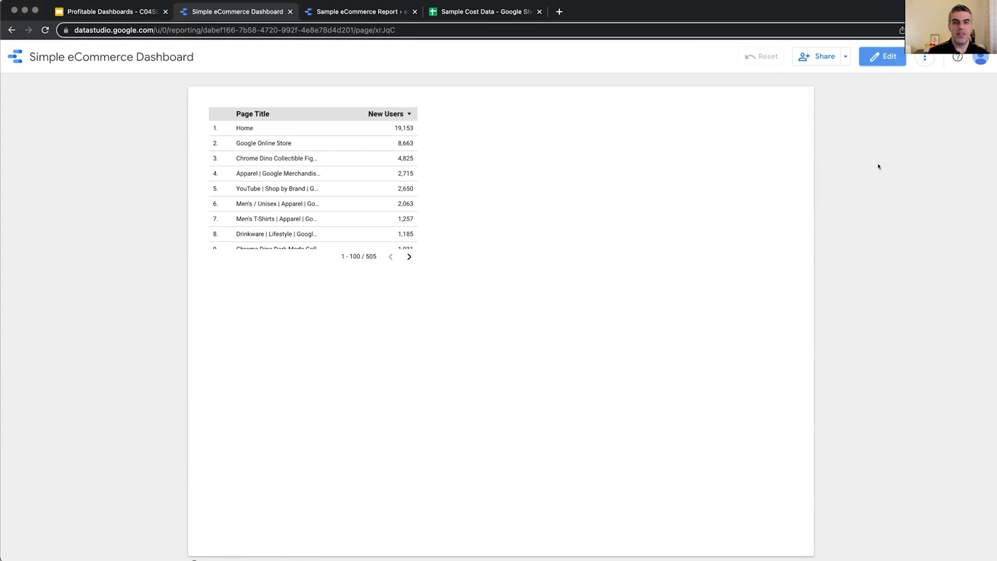
pyautogui.click(883, 57)
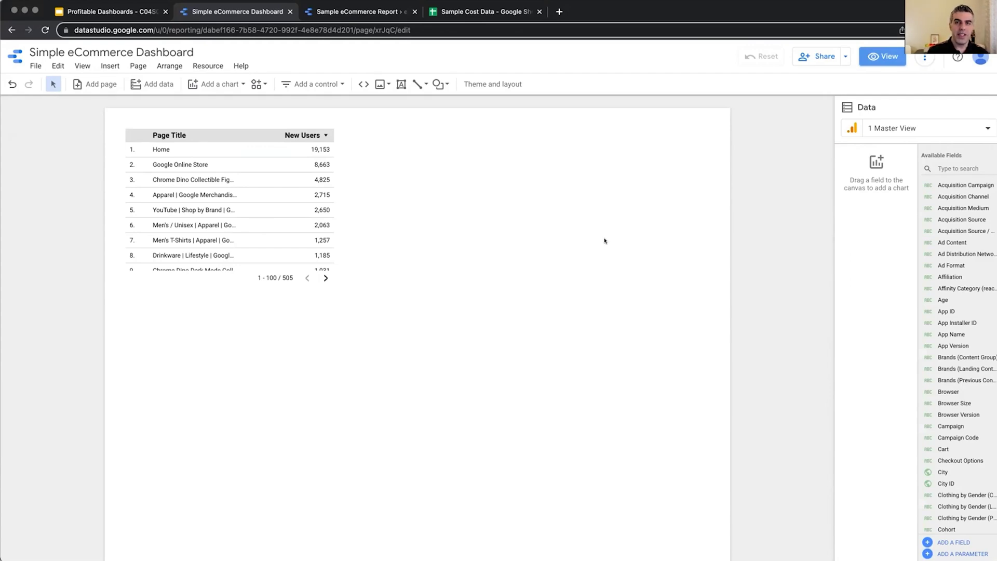
pyautogui.click(235, 169)
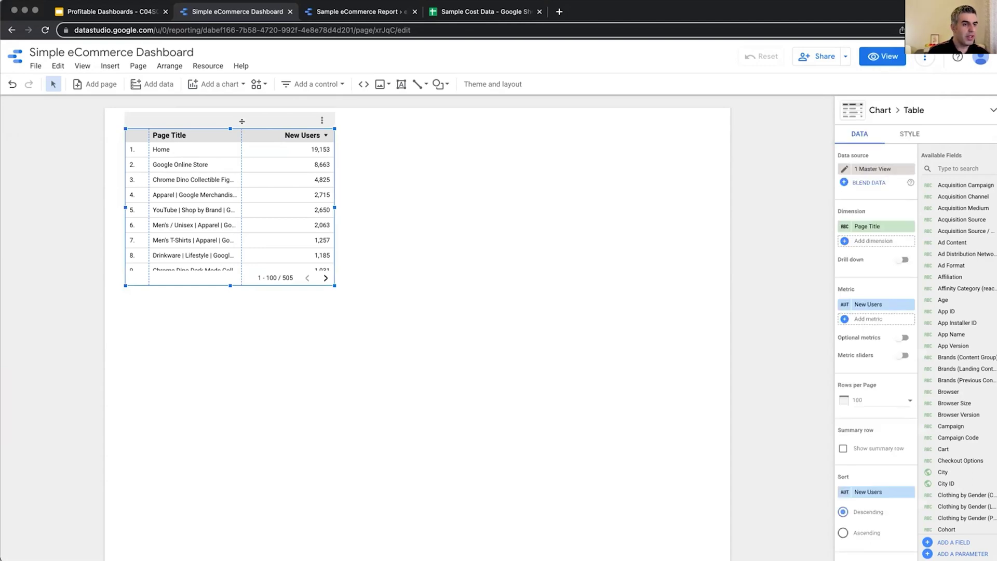
pyautogui.moveTo(250, 120); pyautogui.dragTo(114, 144)
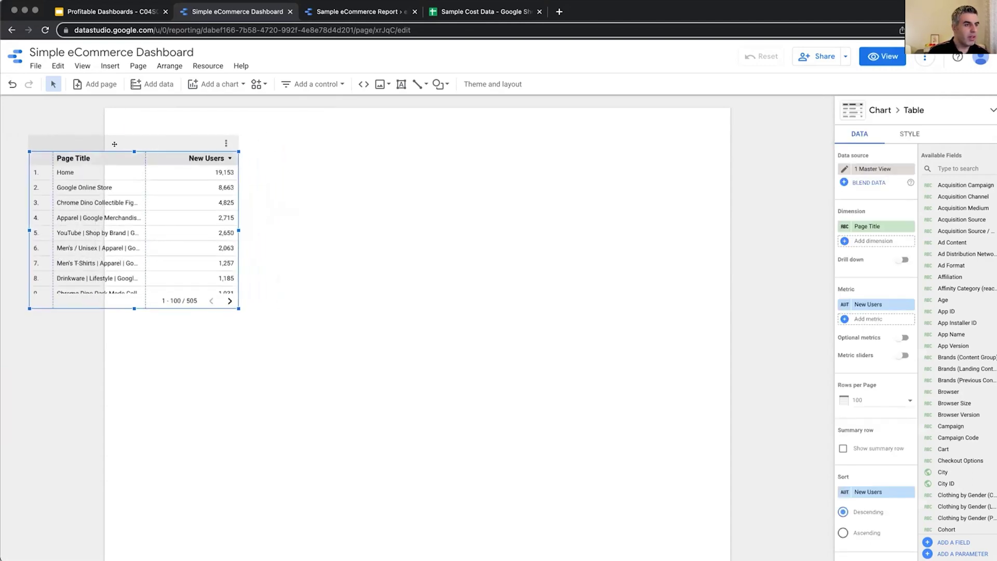
pyautogui.click(883, 57)
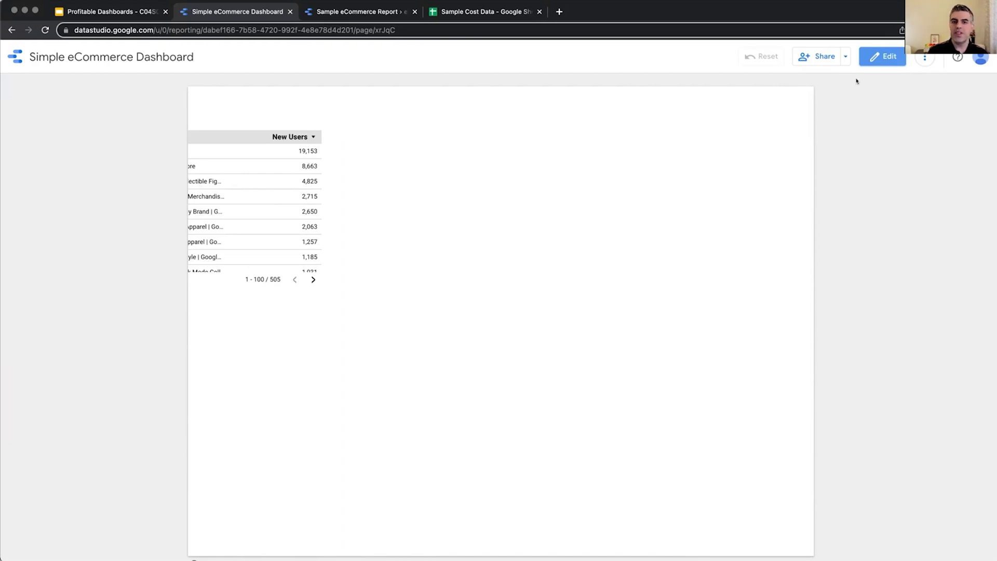
pyautogui.click(882, 56)
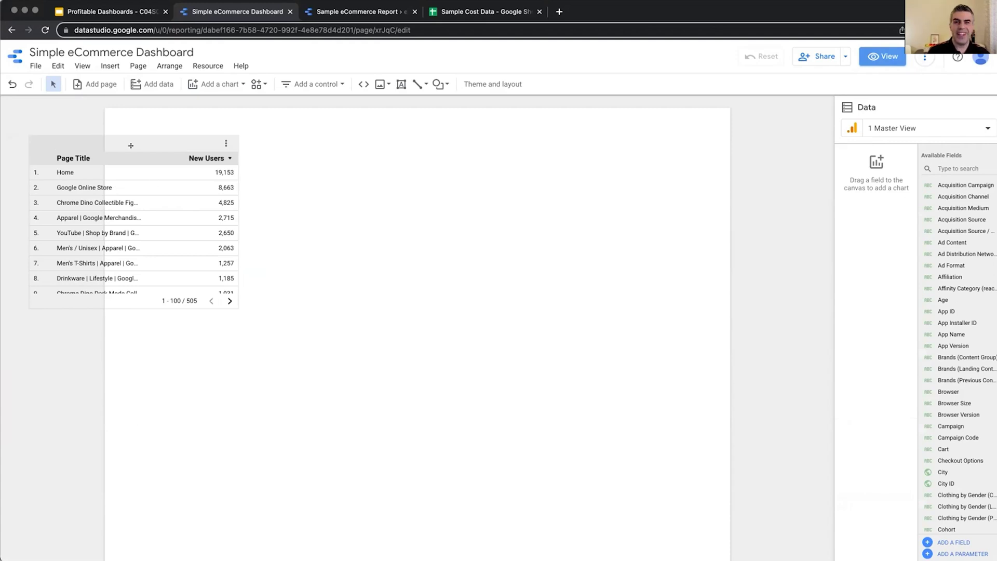
pyautogui.moveTo(131, 145); pyautogui.dragTo(234, 146)
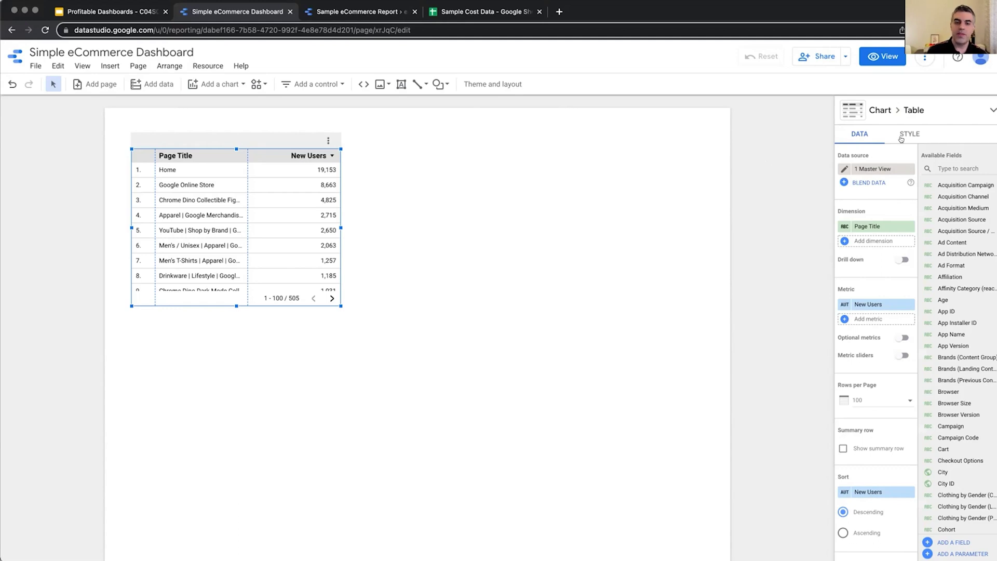
# - Search the Available Fields for 'Sessions' and then 'Landing', and clear the search
pyautogui.click(523, 114)
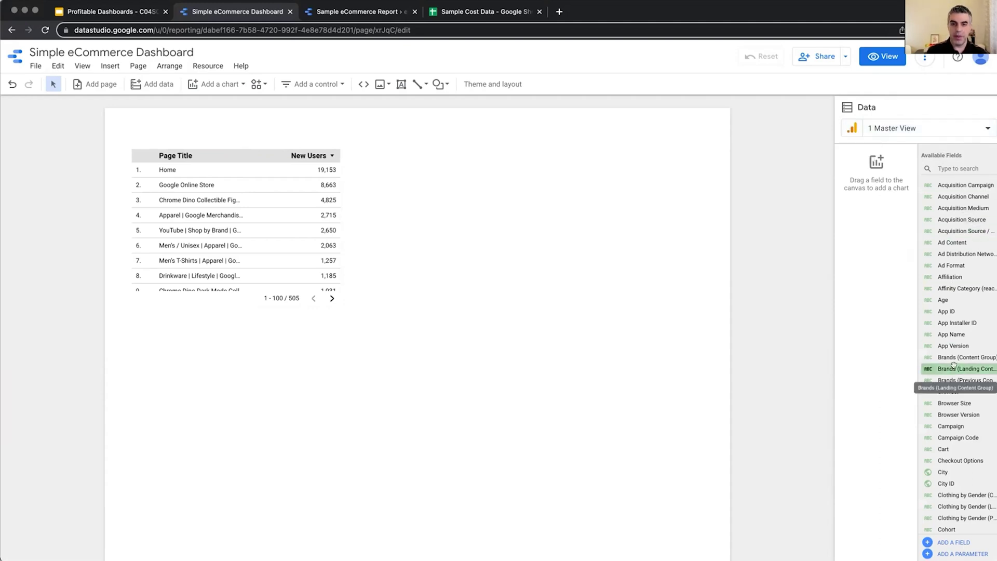
pyautogui.click(957, 169)
pyautogui.write('Session')
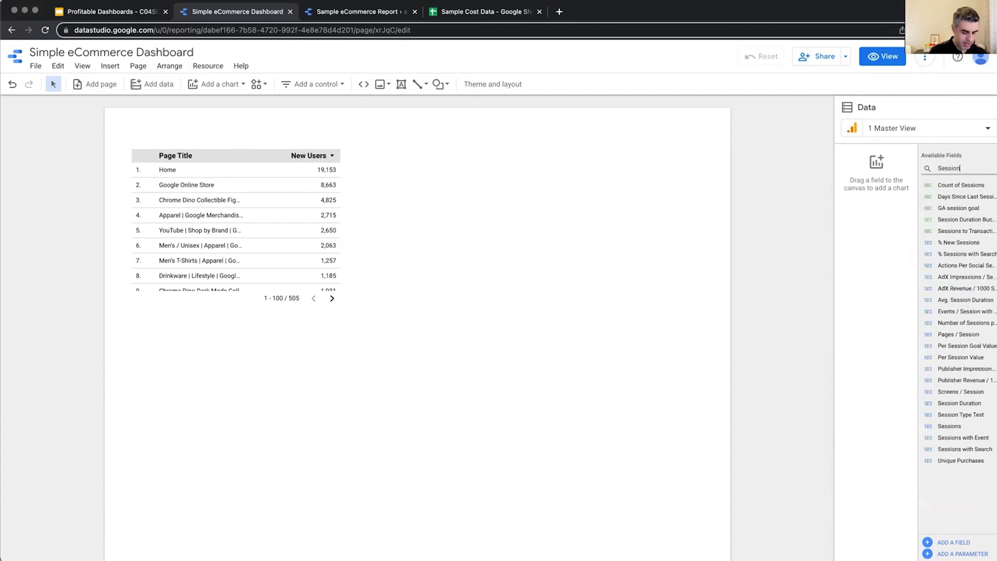
pyautogui.write('s')
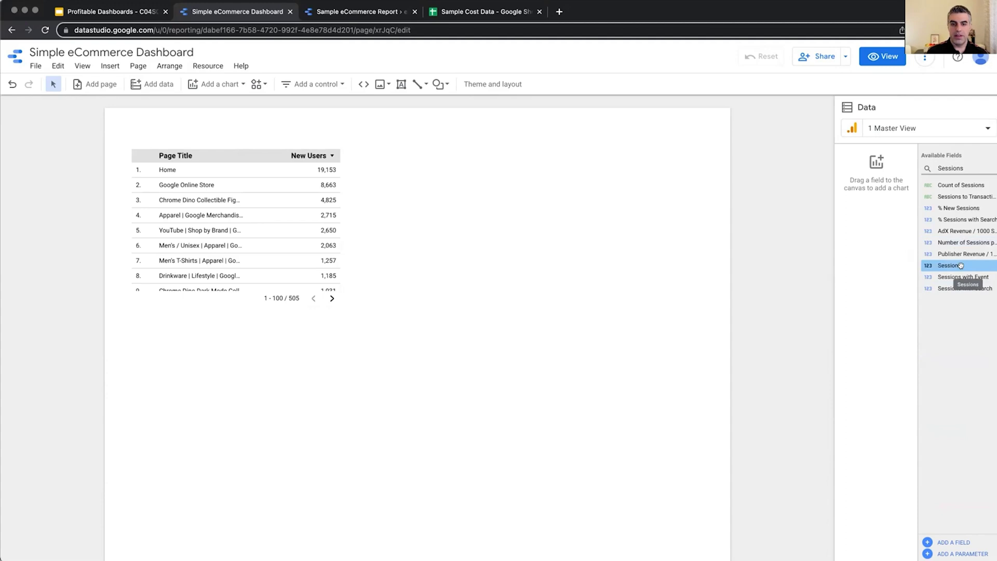
pyautogui.doubleClick(954, 168)
pyautogui.write('Landing')
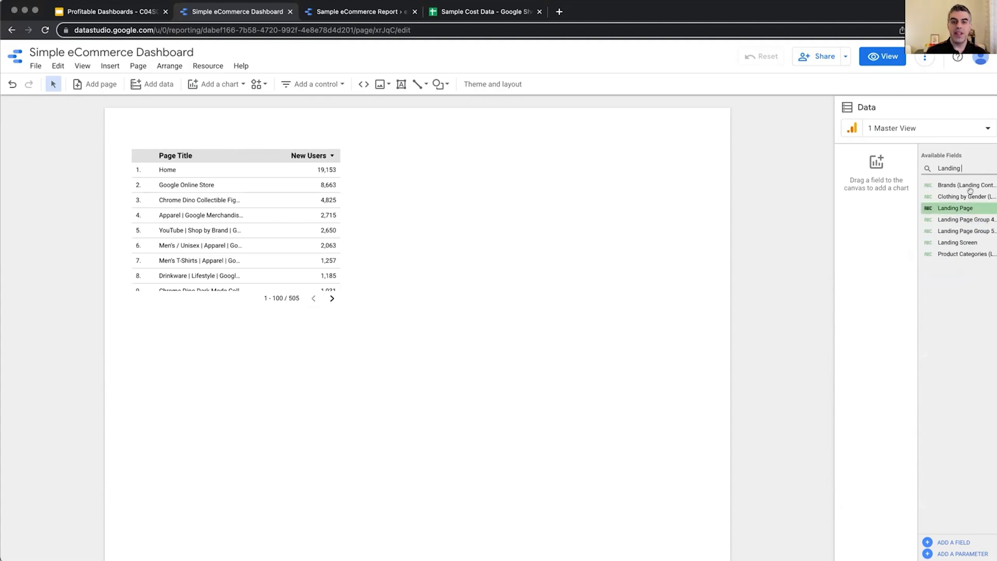
pyautogui.press('BackSpace')
pyautogui.press('BackSpace')
pyautogui.press('BackSpace')
pyautogui.press('BackSpace')
pyautogui.press('BackSpace')
pyautogui.press('BackSpace')
pyautogui.press('BackSpace')
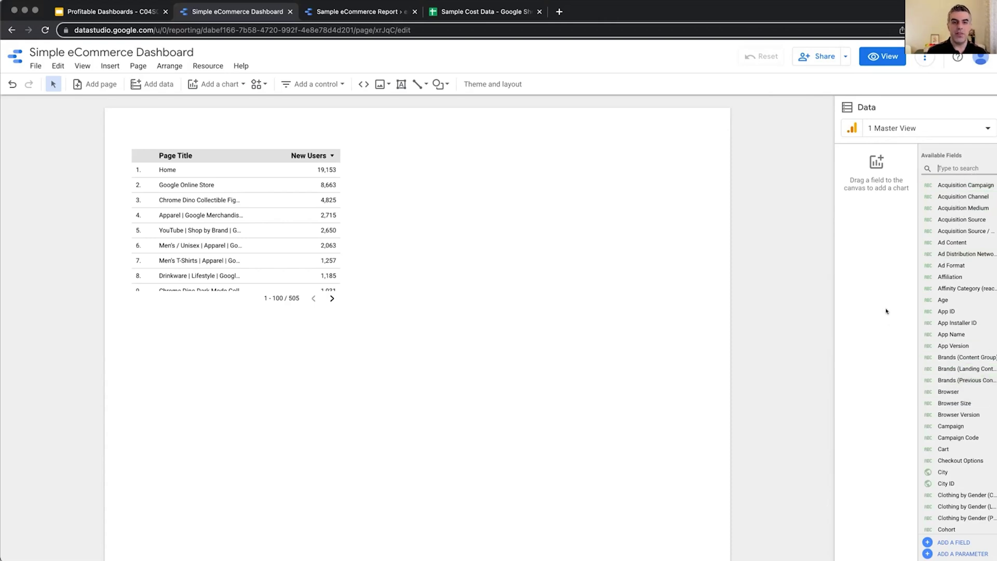
# - Apply the Edge theme after trying Constellation and Groovy, then show the layout settings
pyautogui.click(486, 86)
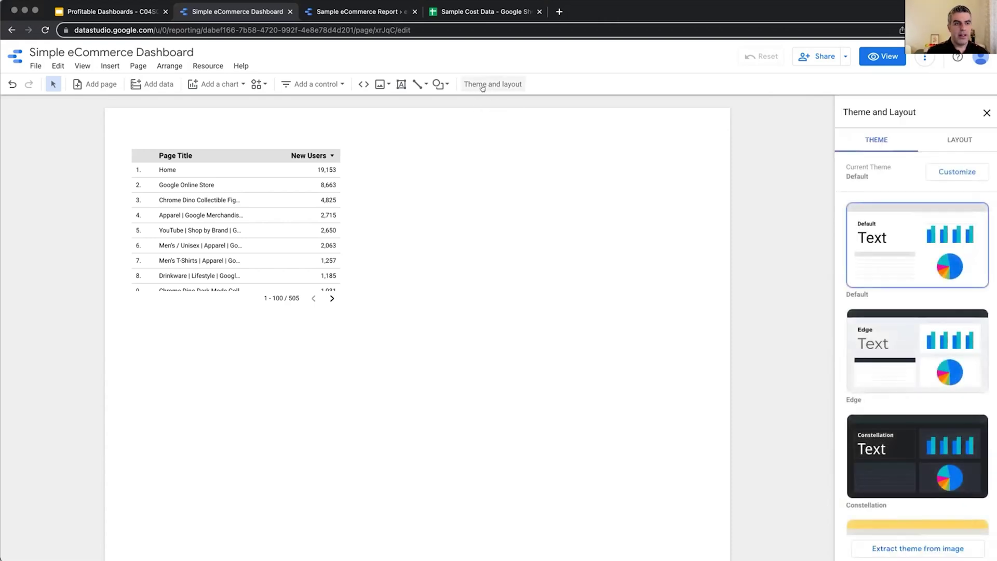
pyautogui.click(915, 333)
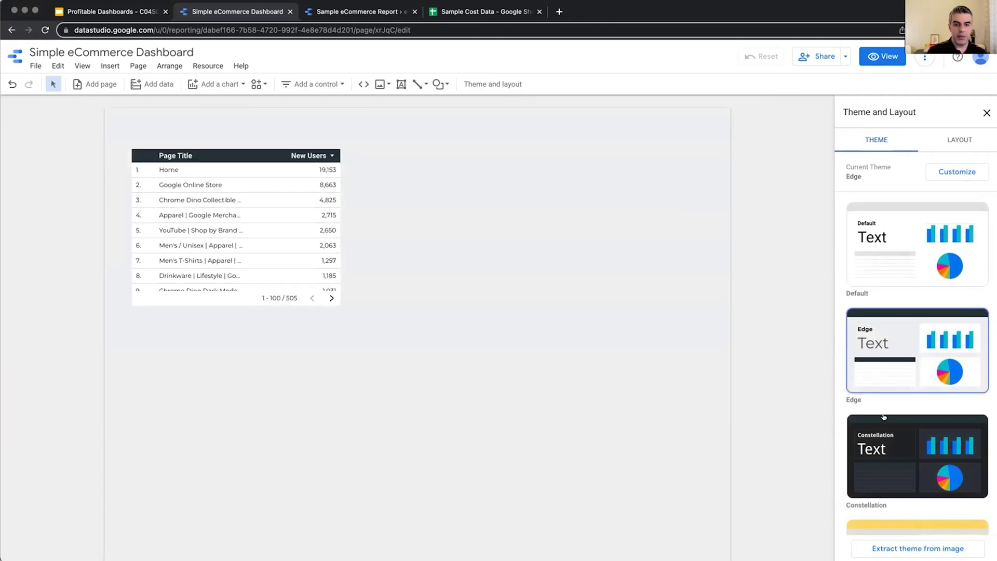
pyautogui.click(885, 438)
pyautogui.click(902, 522)
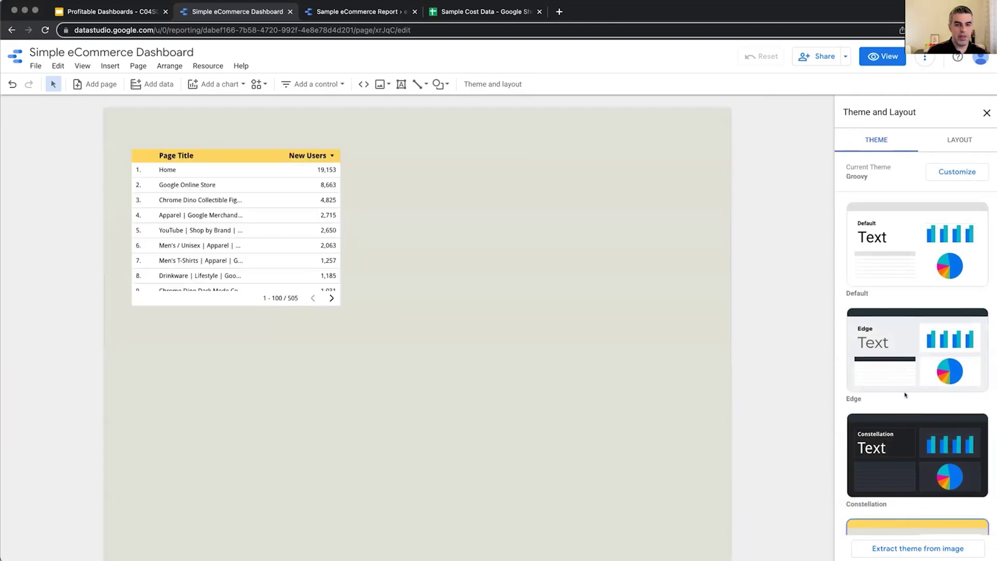
pyautogui.click(902, 367)
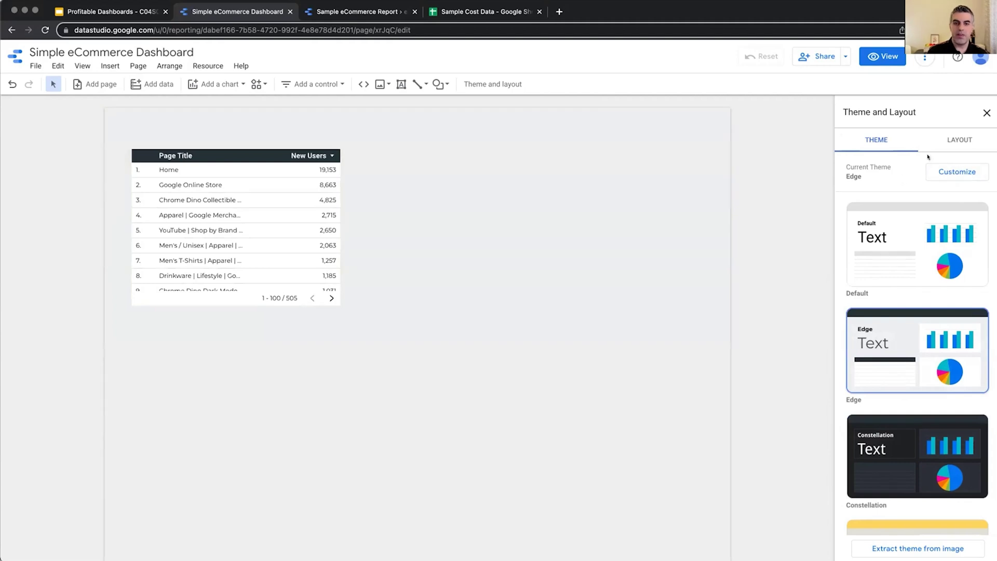
pyautogui.click(951, 141)
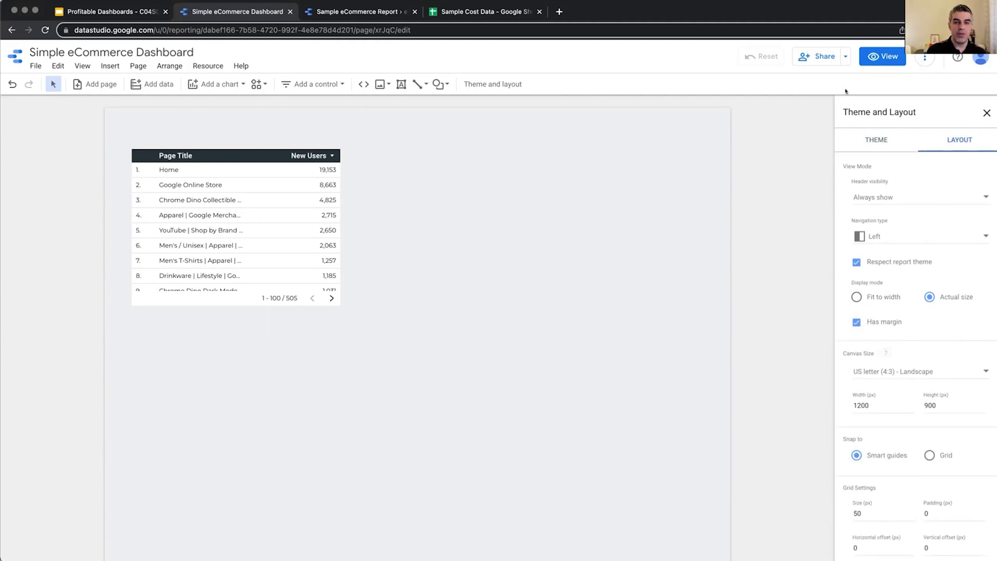
# - Set Header visibility to Initially hidden and check it in View mode before resuming editing
pyautogui.click(882, 56)
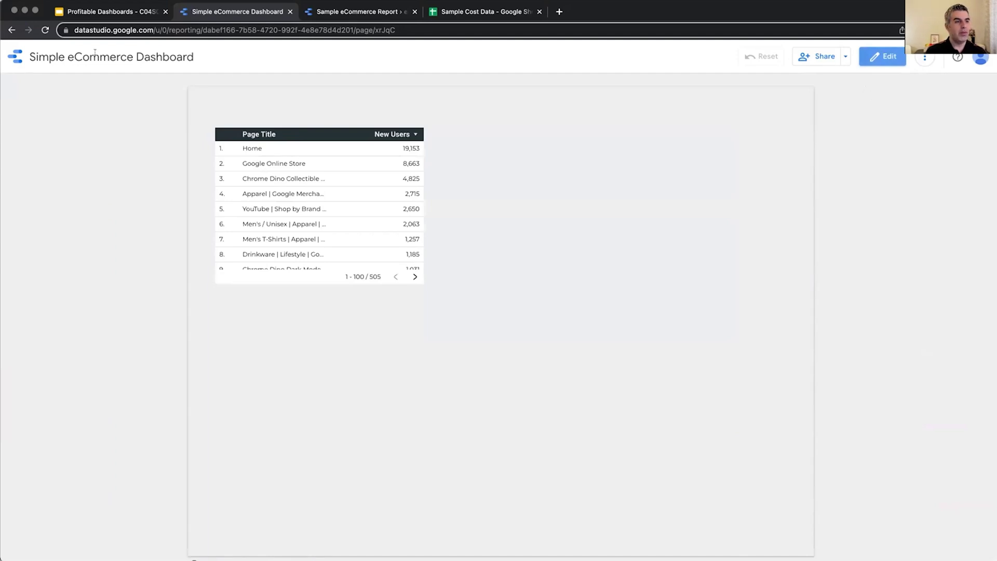
pyautogui.click(882, 56)
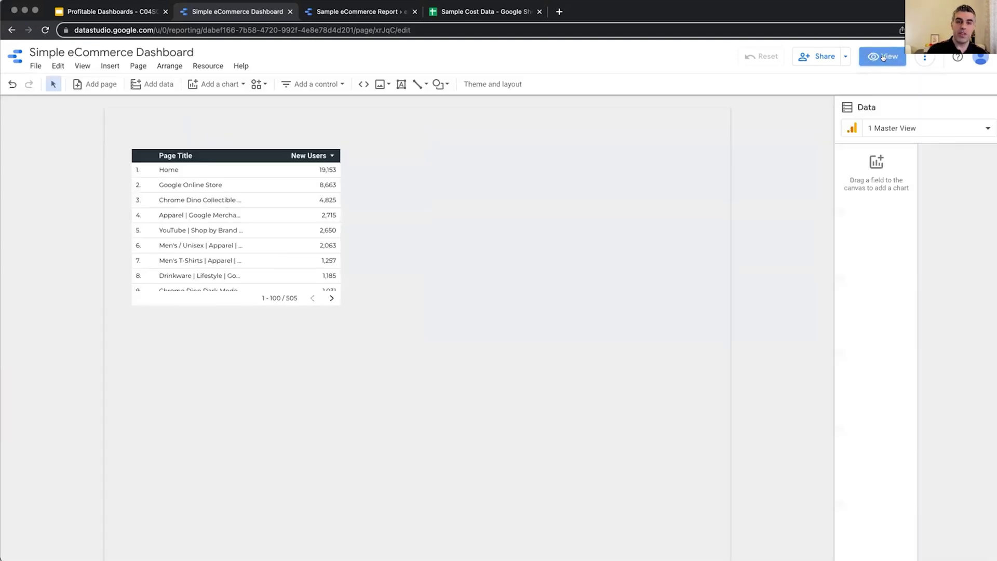
pyautogui.click(490, 83)
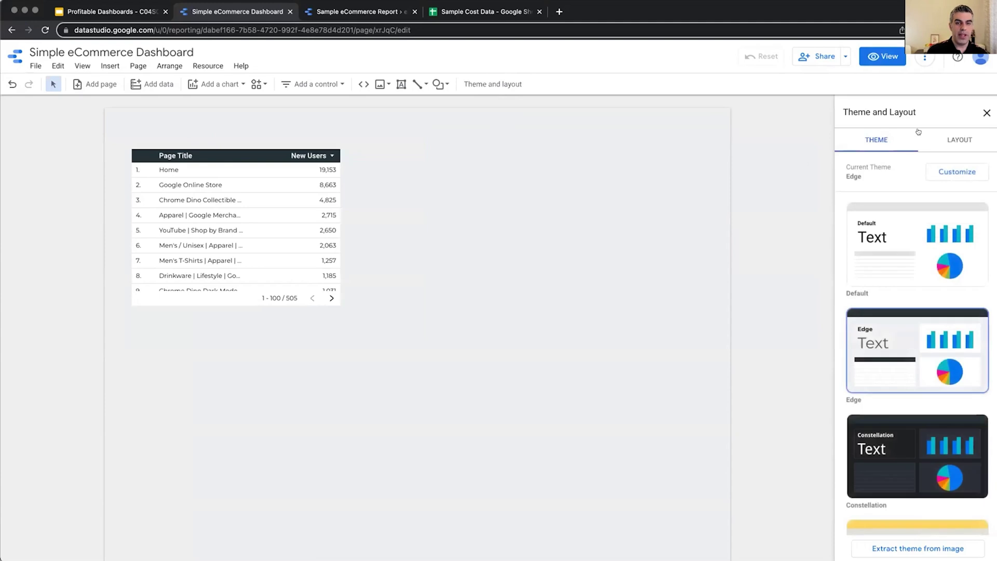
pyautogui.click(943, 140)
pyautogui.click(888, 196)
pyautogui.click(892, 244)
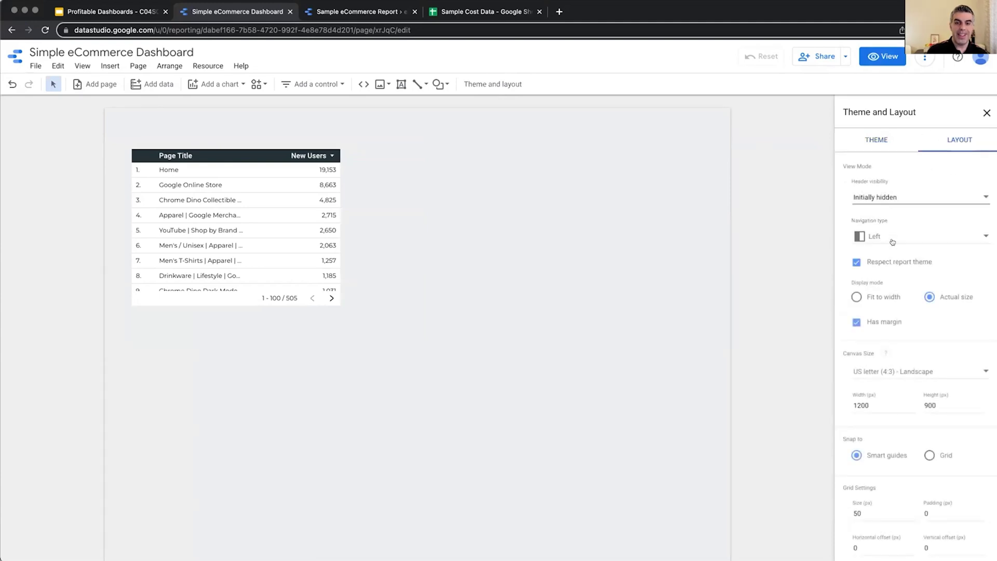
pyautogui.click(883, 56)
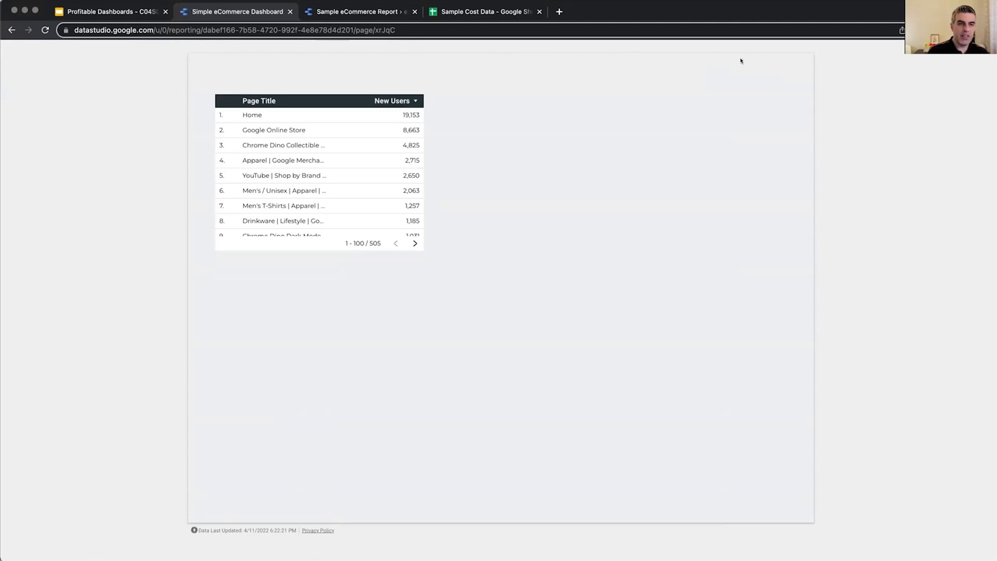
pyautogui.moveTo(750, 43)
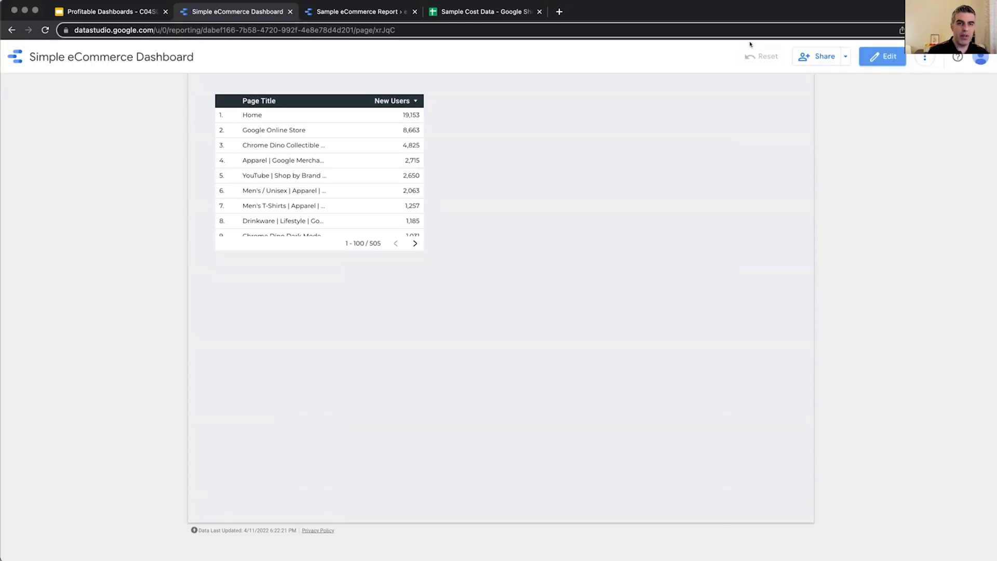
pyautogui.click(862, 56)
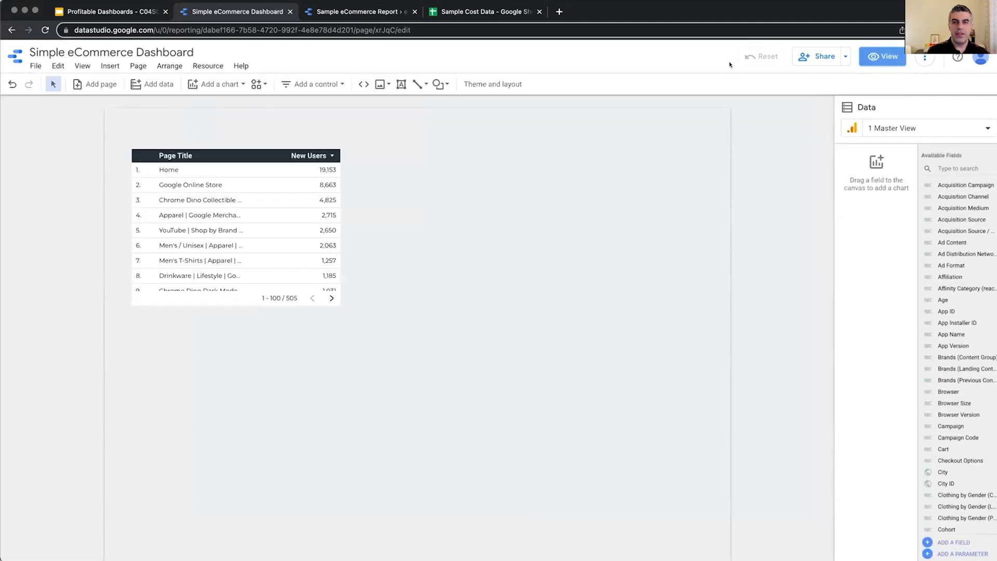